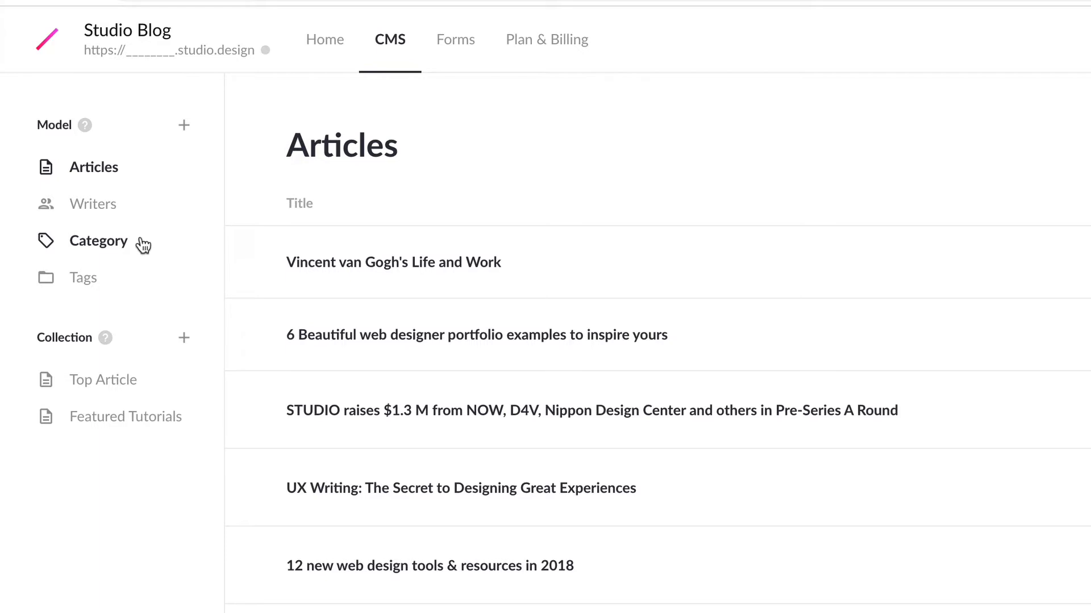
Create a new CMS model of the Post Type named "My Portfolio".
click(183, 129)
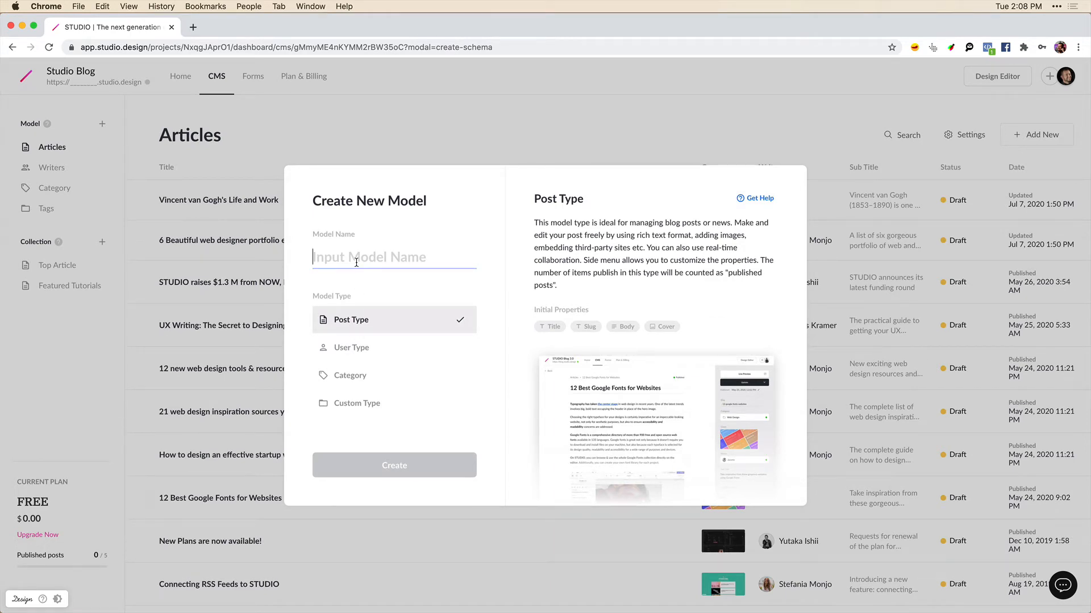
text(My Portfol)
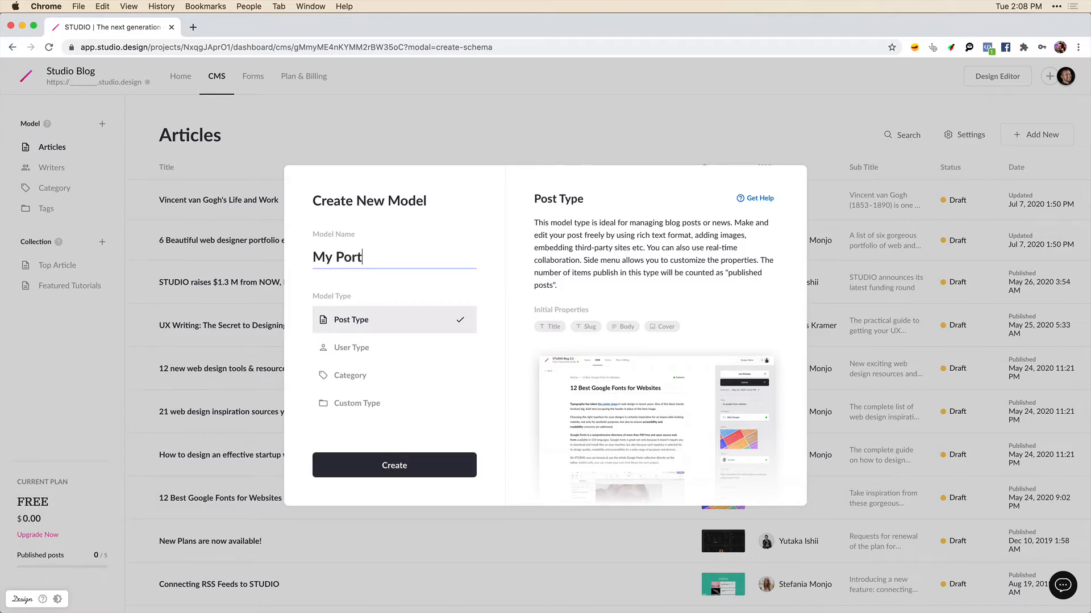
text(io)
click(397, 464)
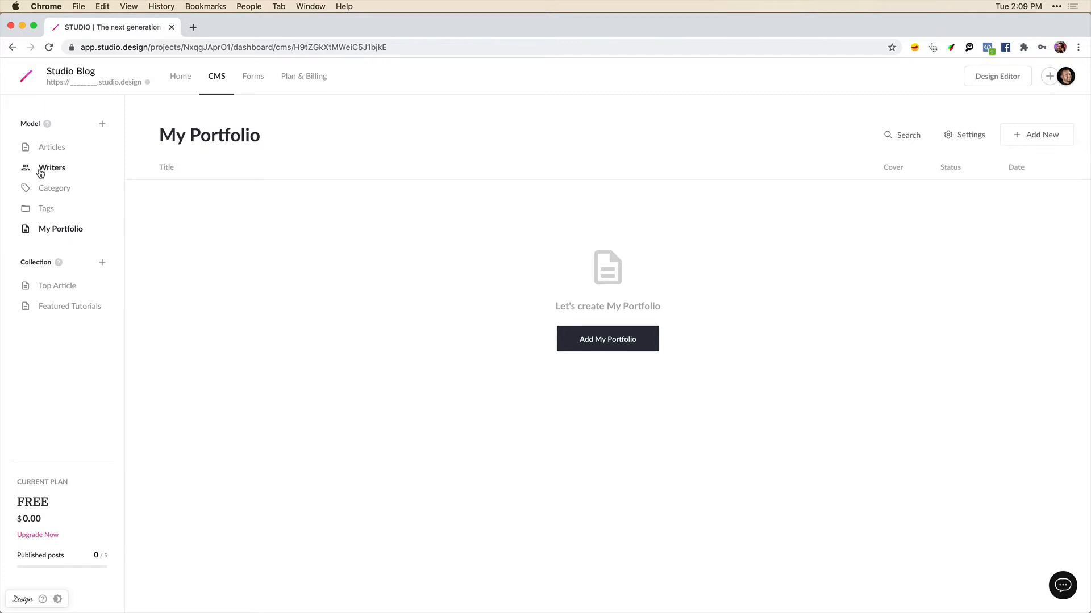
Create a new CMS model of the User Type named "Team Members".
click(103, 125)
click(343, 348)
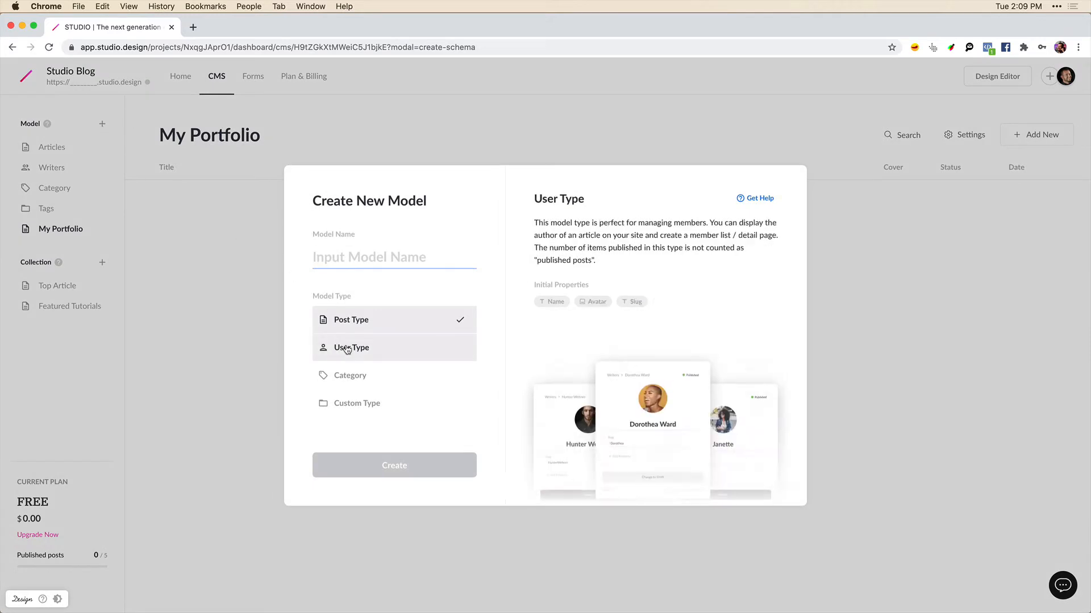
click(351, 257)
text(Team Members)
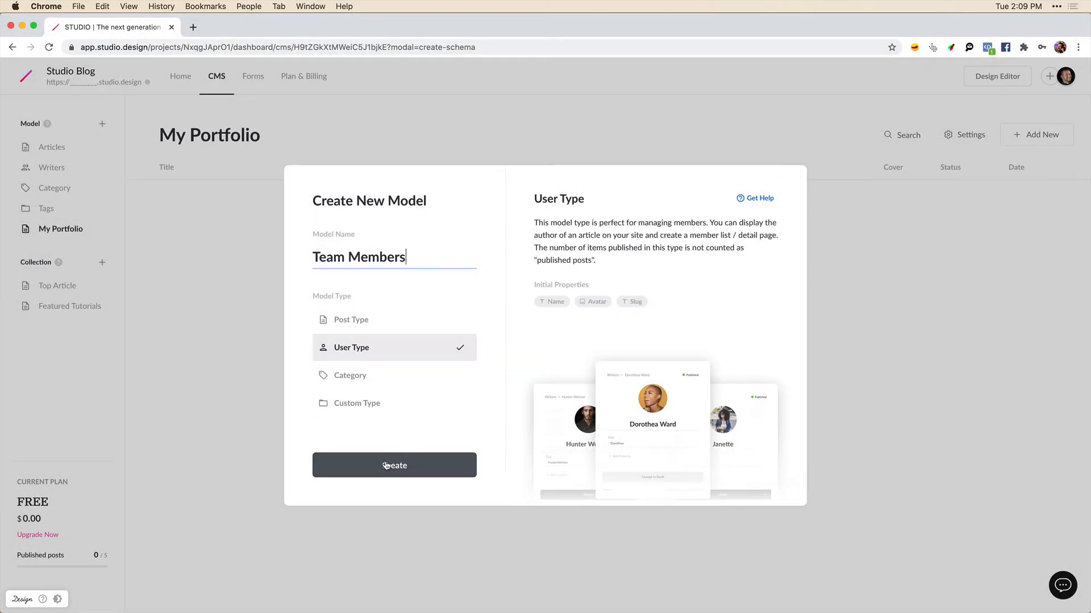
click(385, 465)
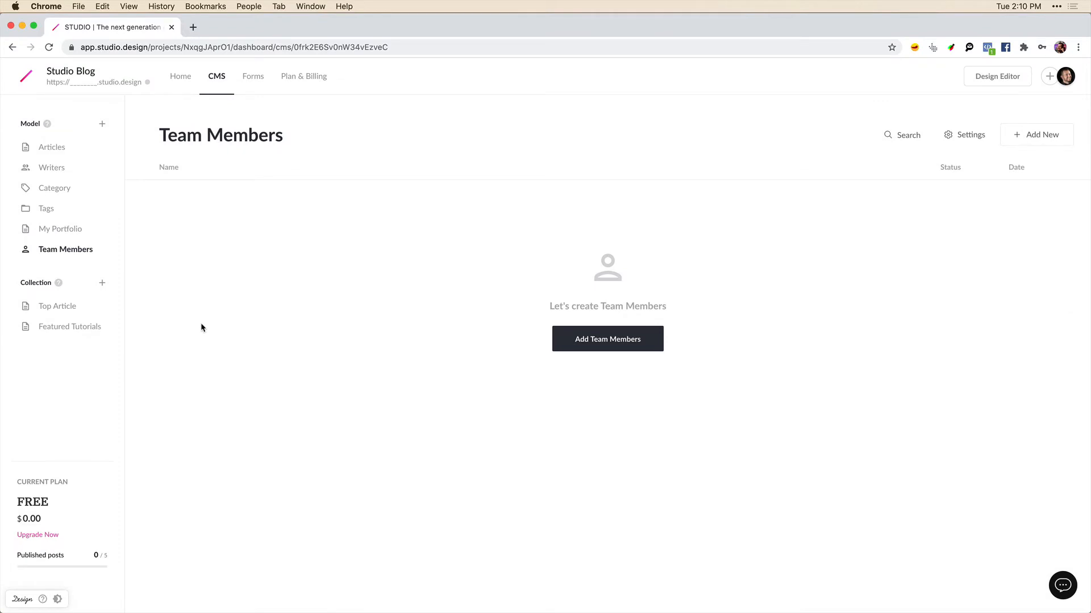
Create a new CMS model of the Category type named "Type of Work".
click(103, 124)
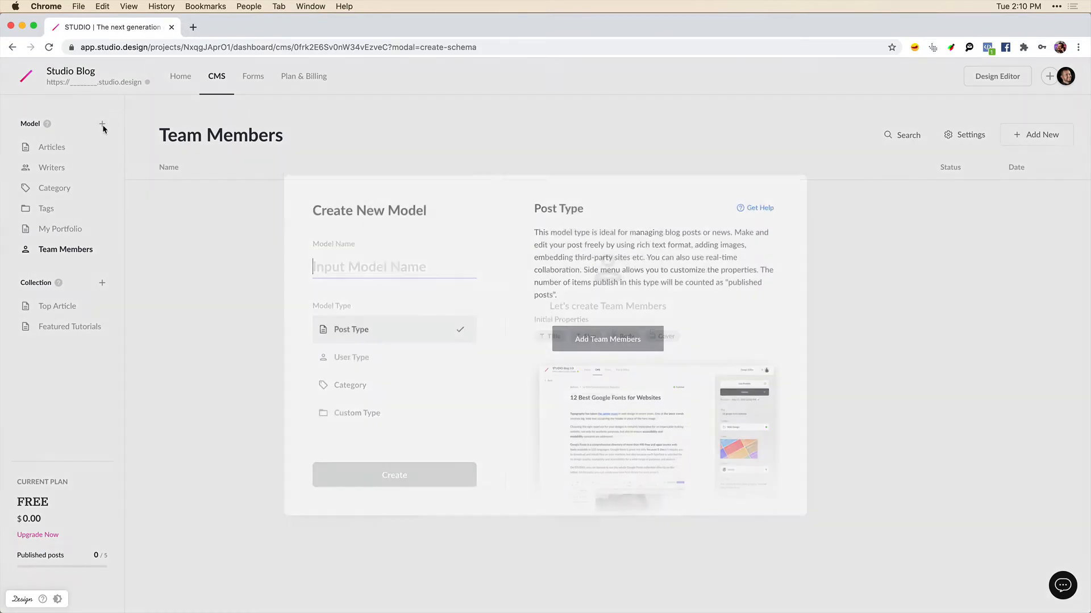
click(362, 375)
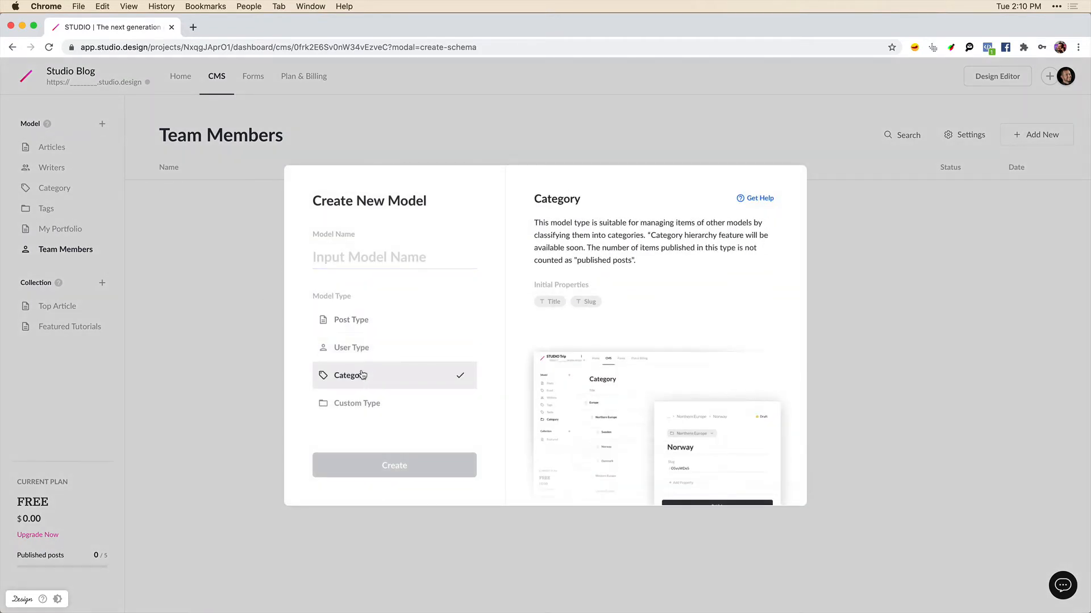
click(382, 261)
text(Type of Work)
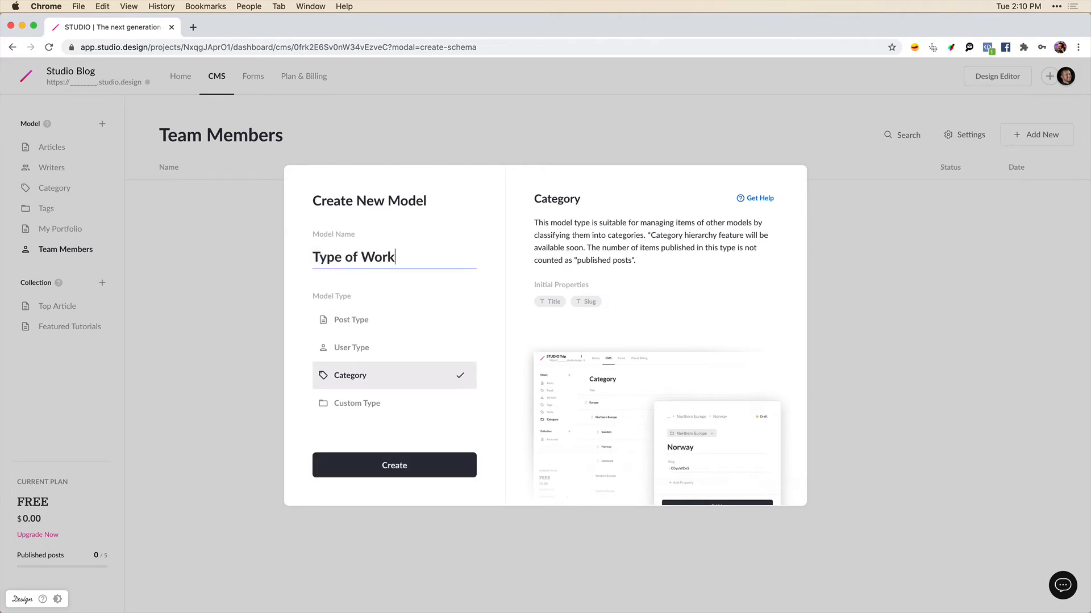
click(394, 465)
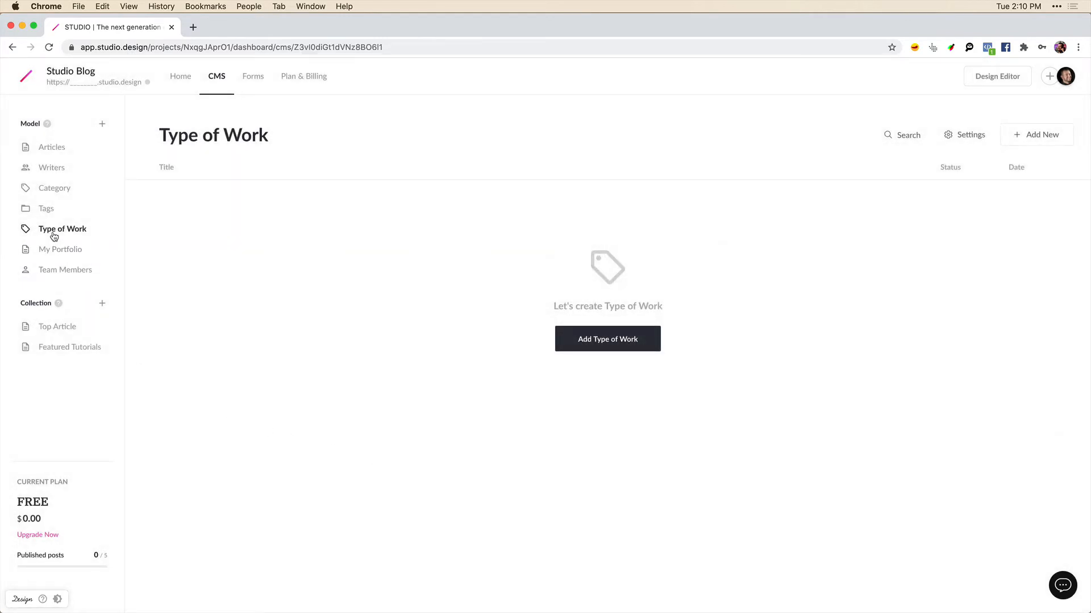
Create a new CMS model of the Custom Type named "Labels".
click(102, 125)
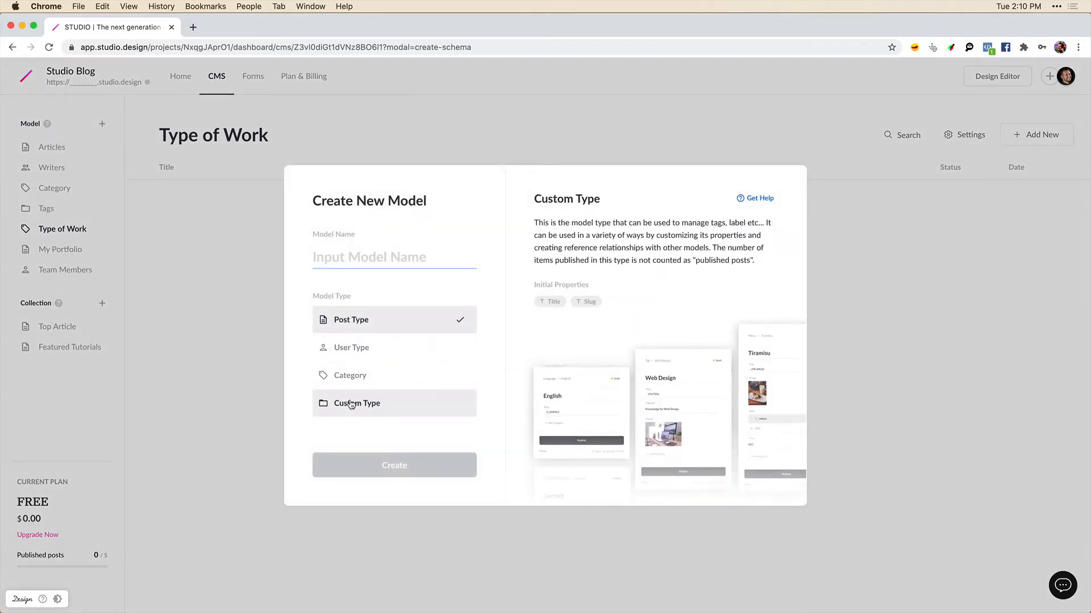
click(351, 405)
click(355, 261)
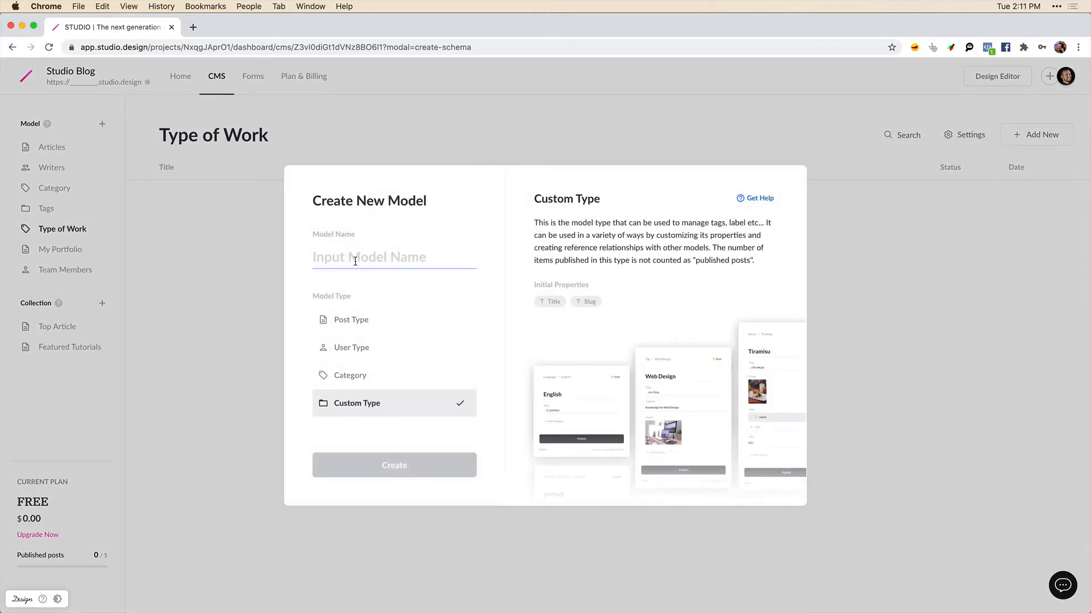
text(La)
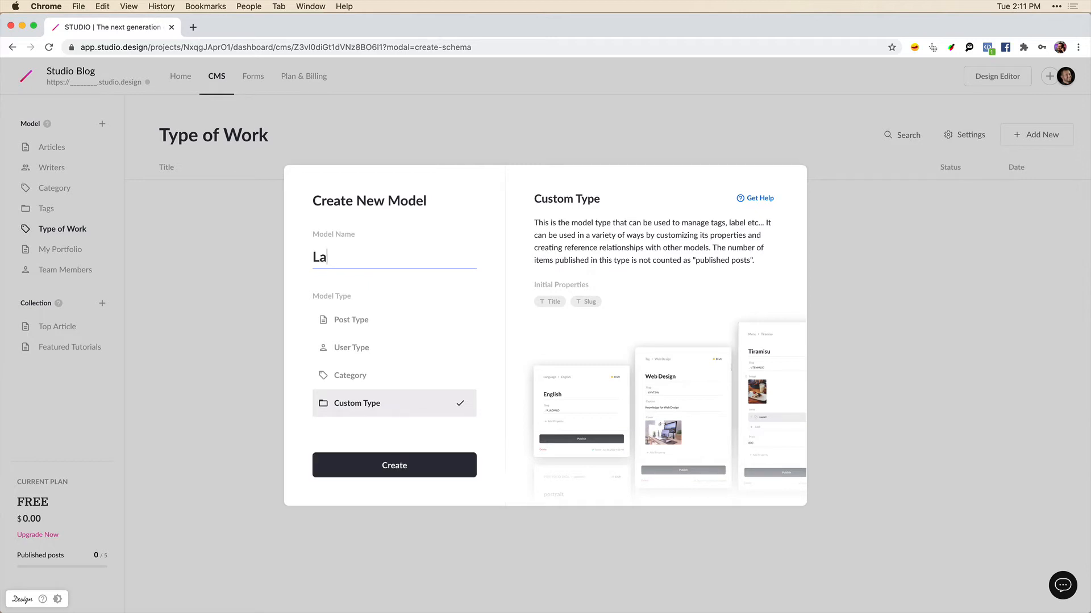
text(bels)
click(382, 462)
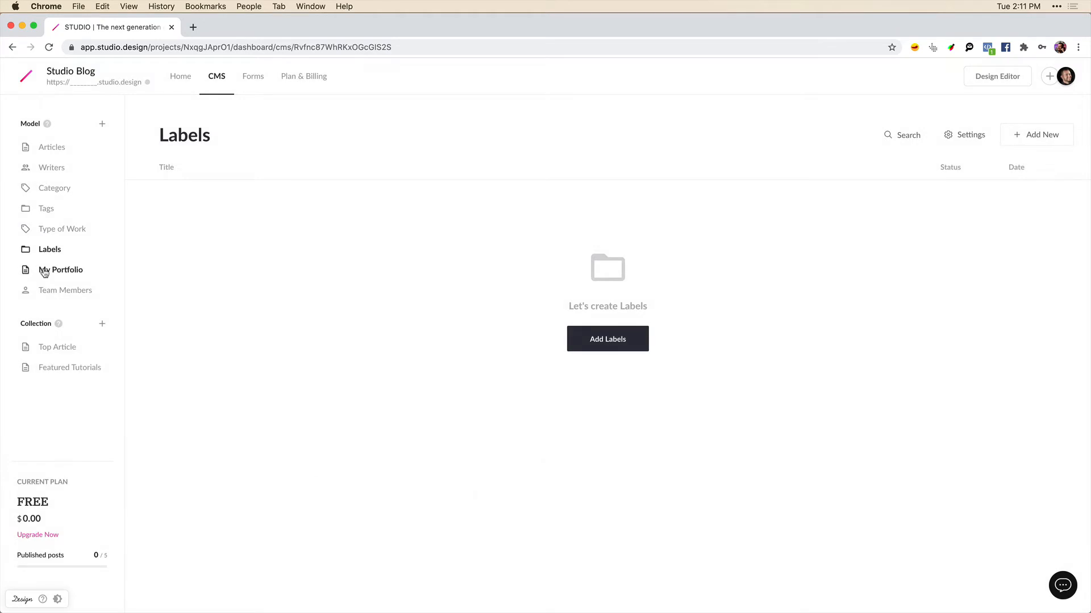
Reorder the models so My Portfolio and Team Members sit above Type of Work and Labels.
drag(44, 273, 45, 235)
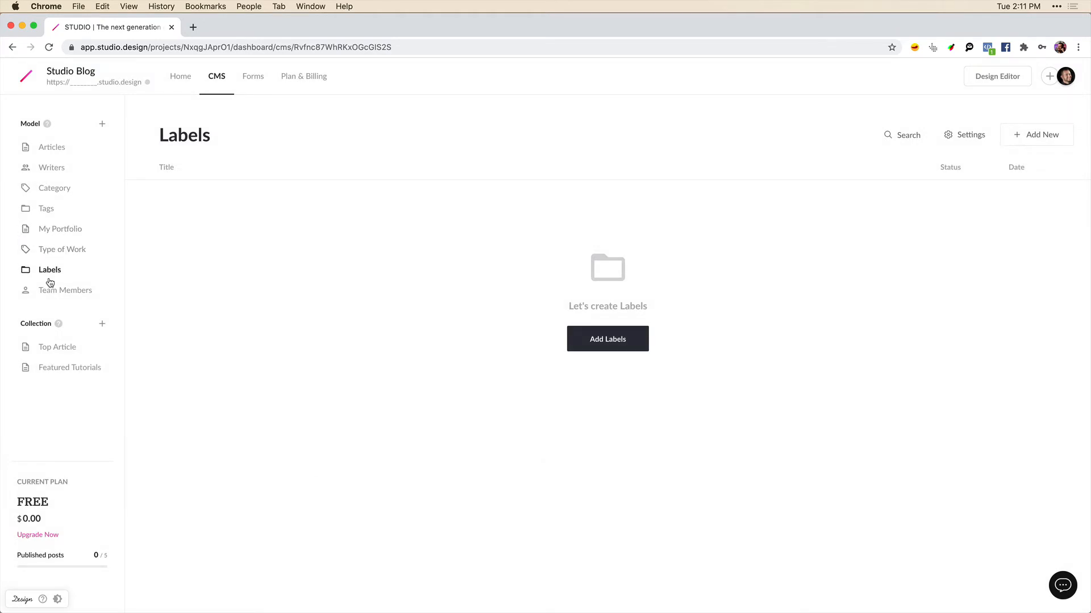
drag(47, 289, 47, 250)
Add a "Photography" item with the slug "photography" to the Type of Work model and publish it.
click(51, 275)
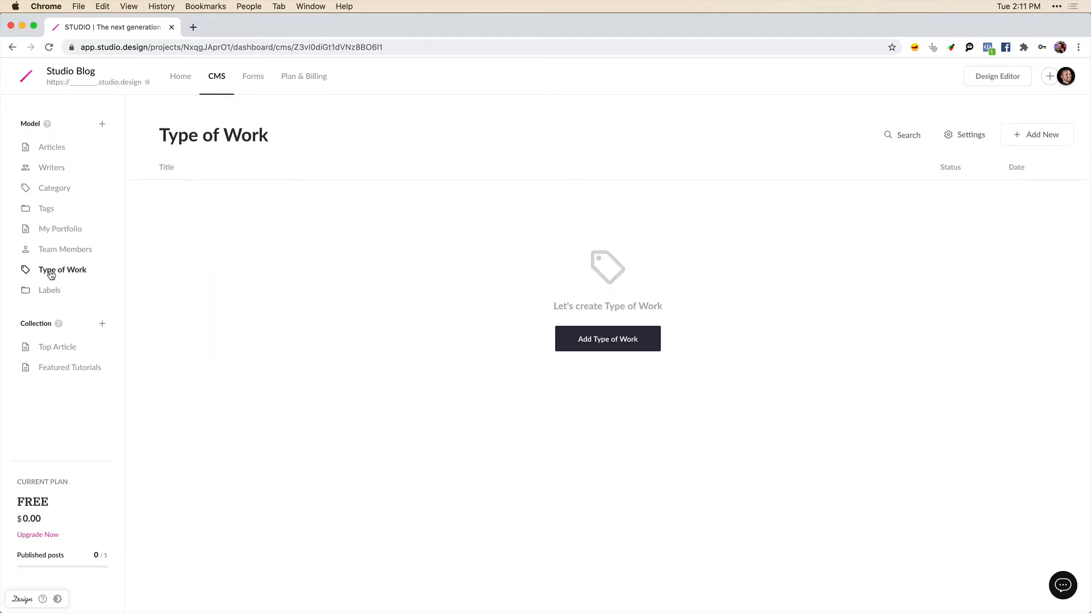
click(595, 343)
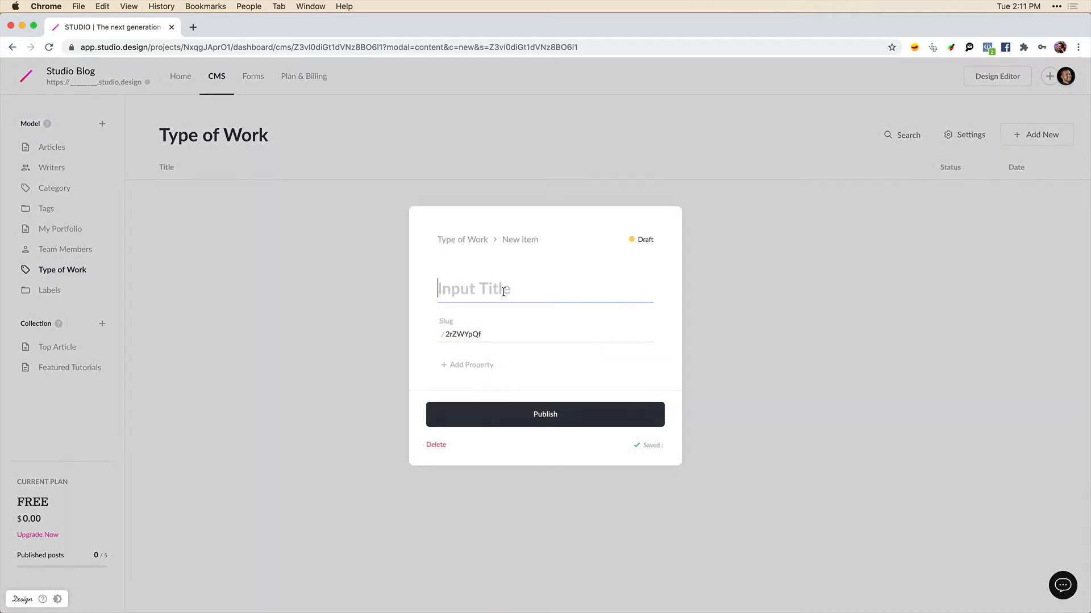
text(Photography)
key(Tab)
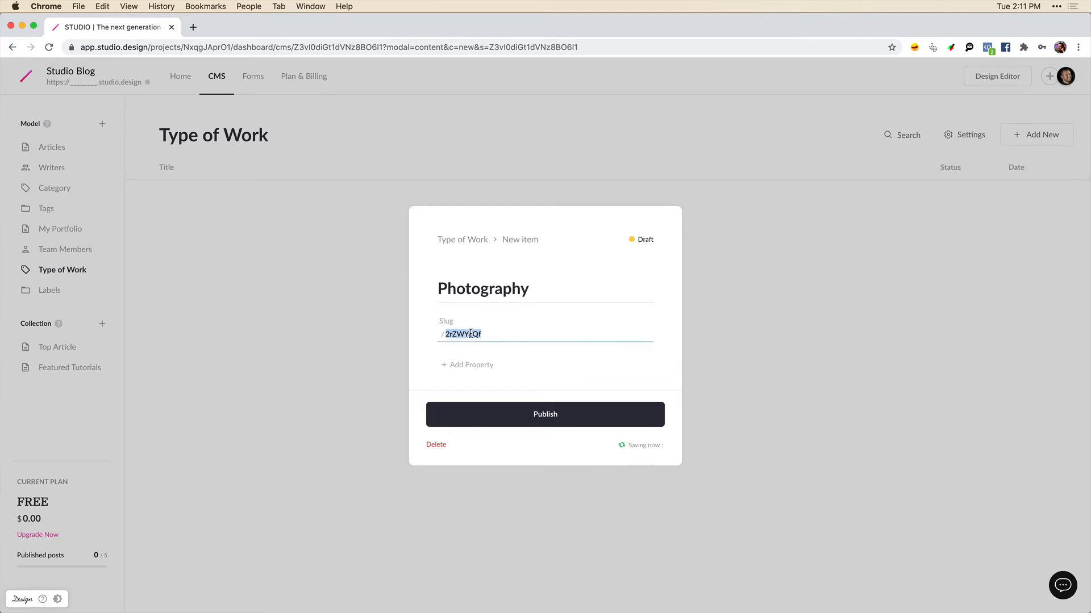
text(photography)
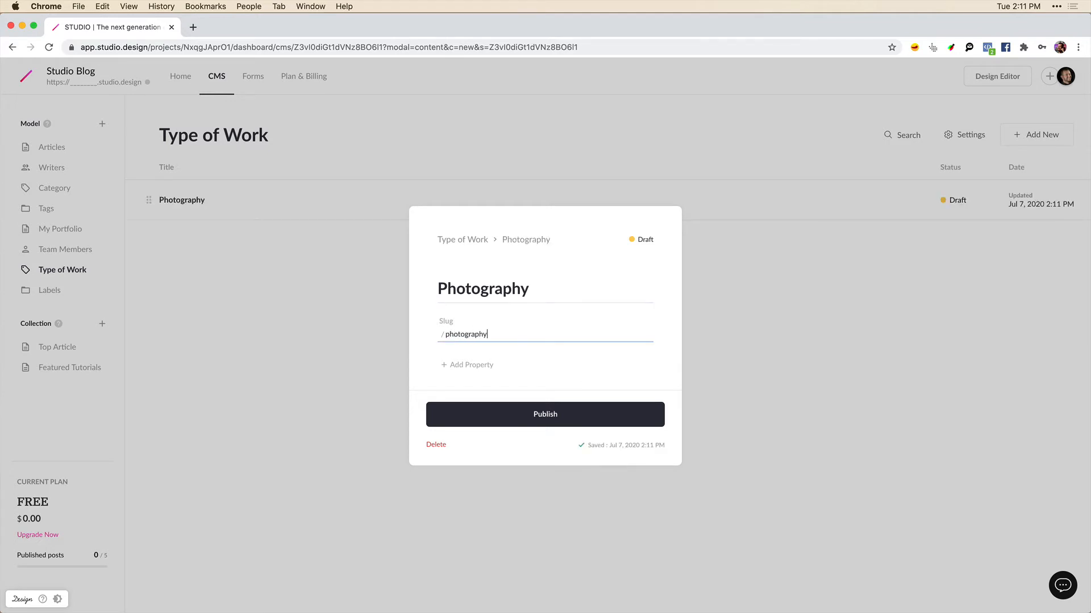
click(541, 417)
click(345, 389)
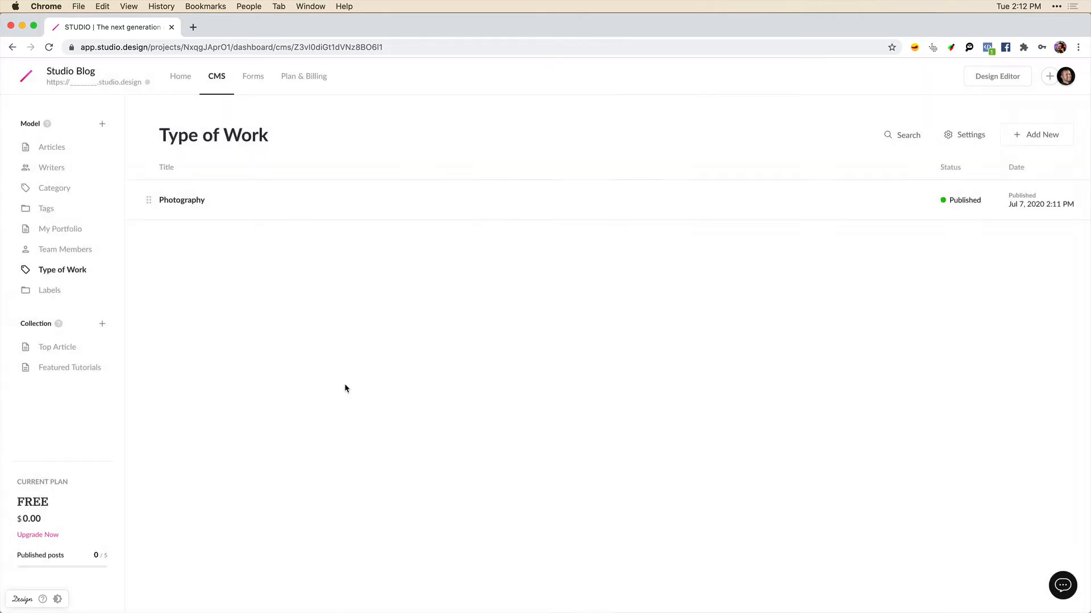
Add a second Type of Work item titled "Graphic Design" with the slug "graphic-design" and publish it.
click(1044, 142)
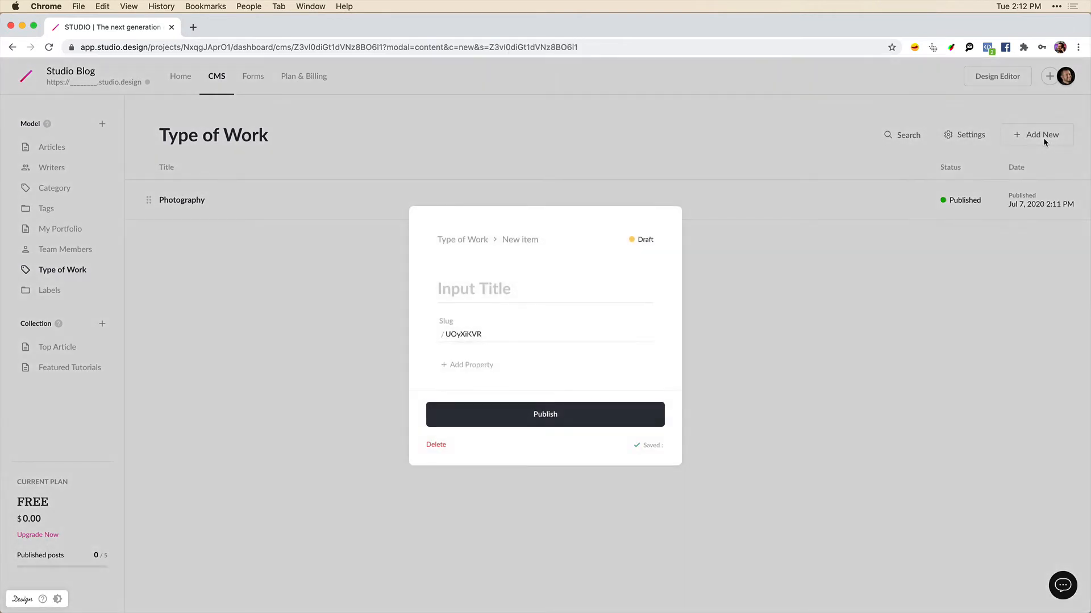
click(500, 293)
text(Graphic Design)
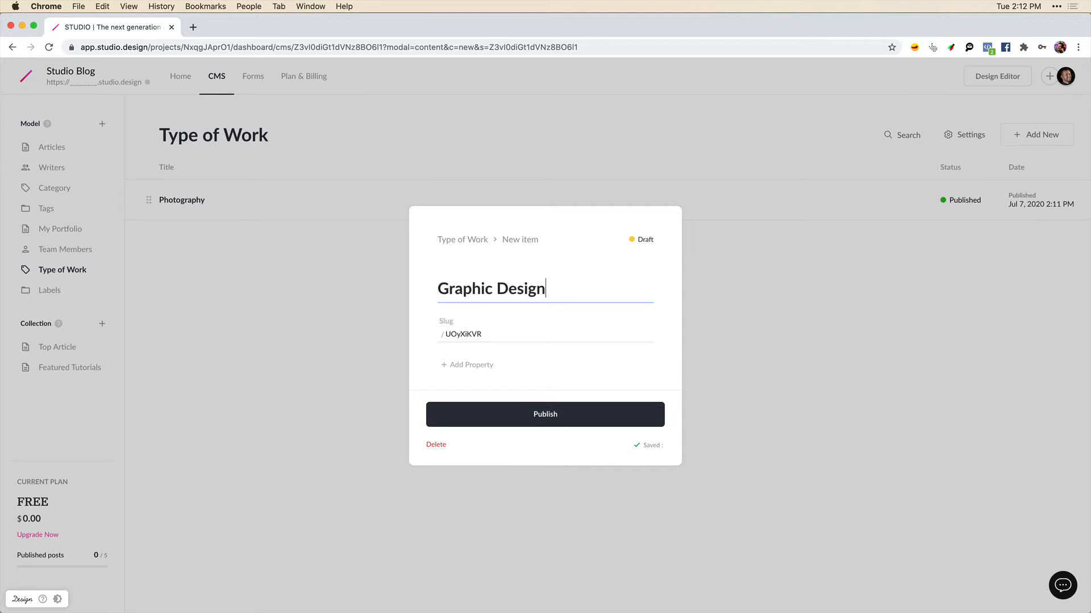
key(Return)
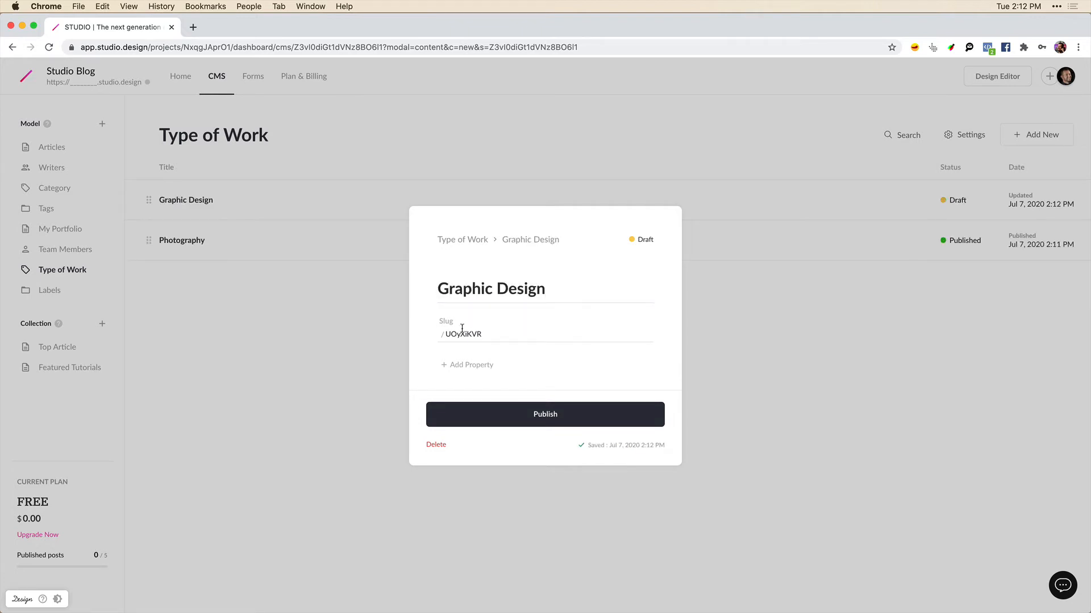
double_click(461, 334)
text(graphic-design)
click(543, 421)
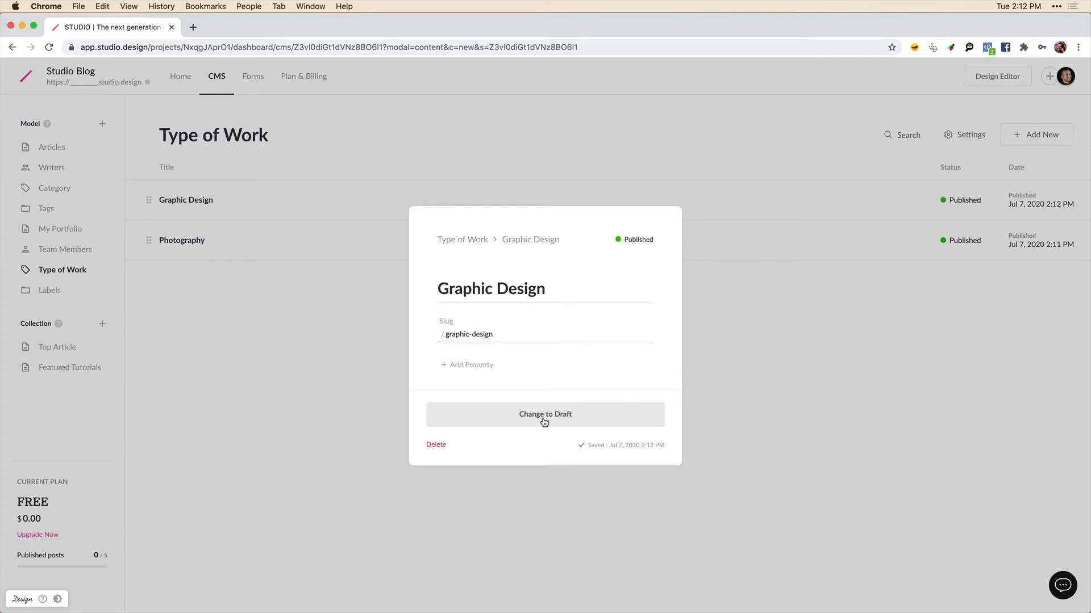
click(280, 322)
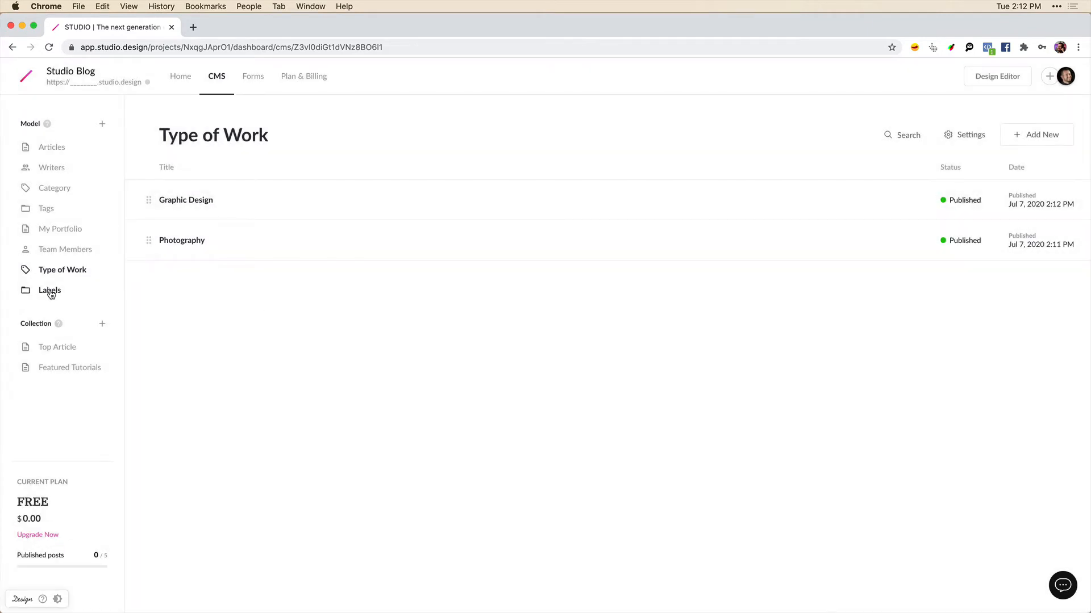
Add a "UX DESIGN" item with the slug "ux-design" to the Labels model and publish it.
click(51, 294)
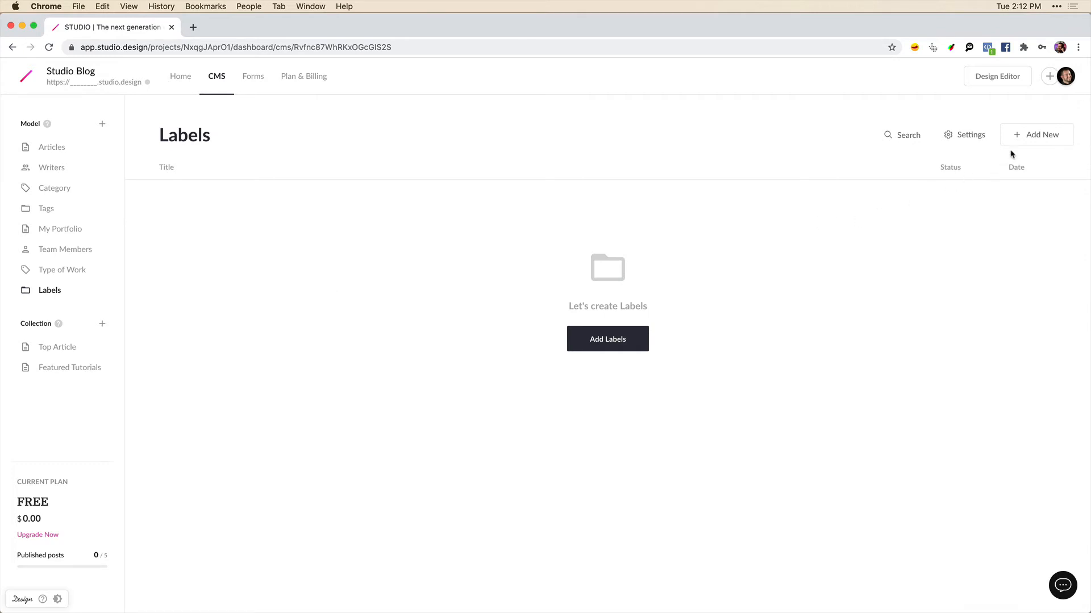
click(1035, 141)
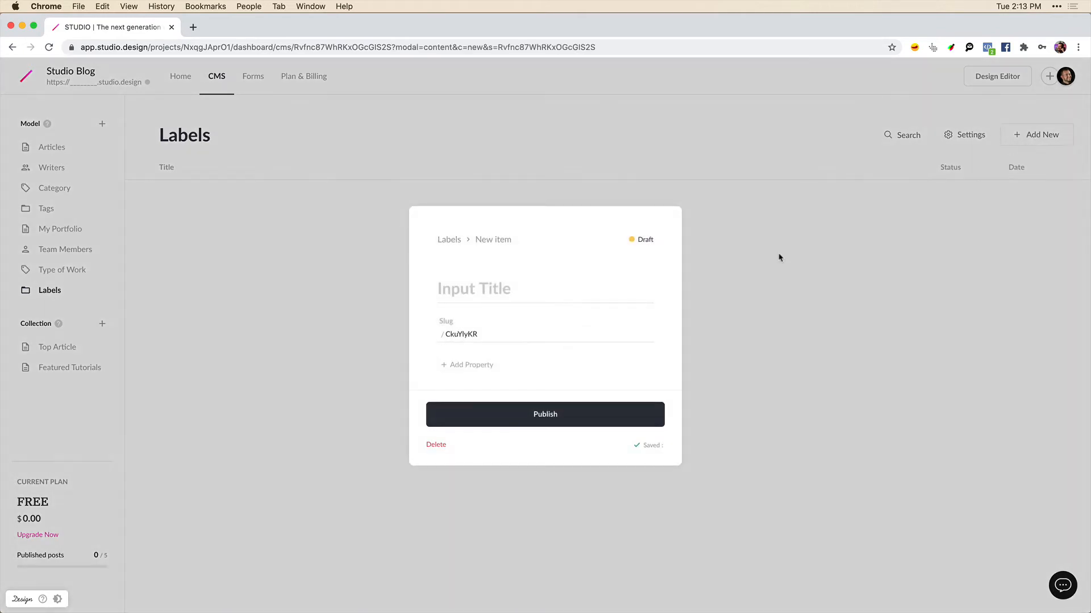
click(520, 289)
text(U)
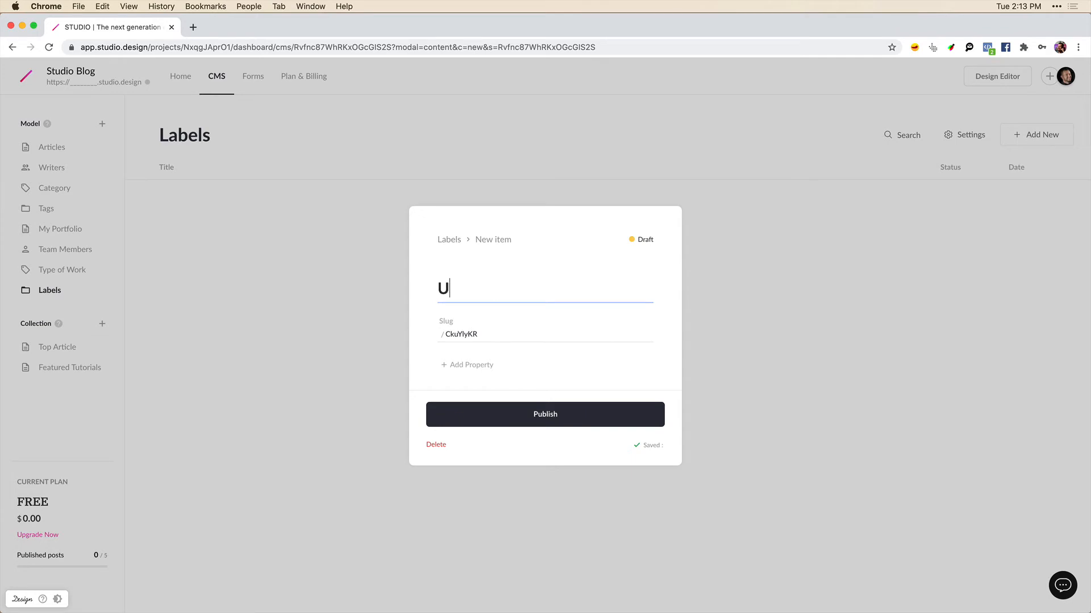
text(X DESIGN)
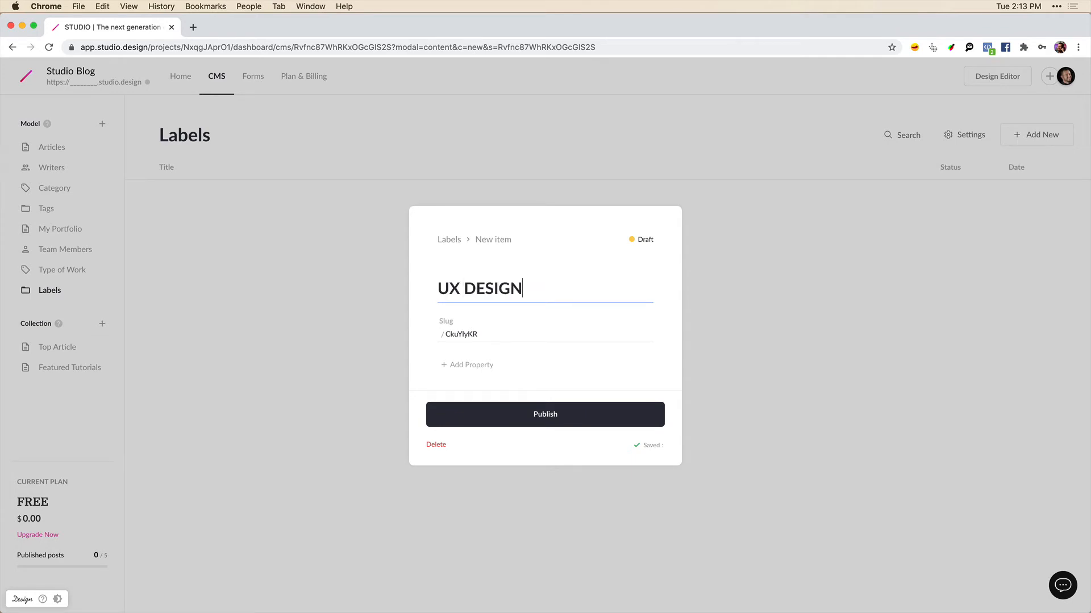
double_click(470, 332)
text(ux)
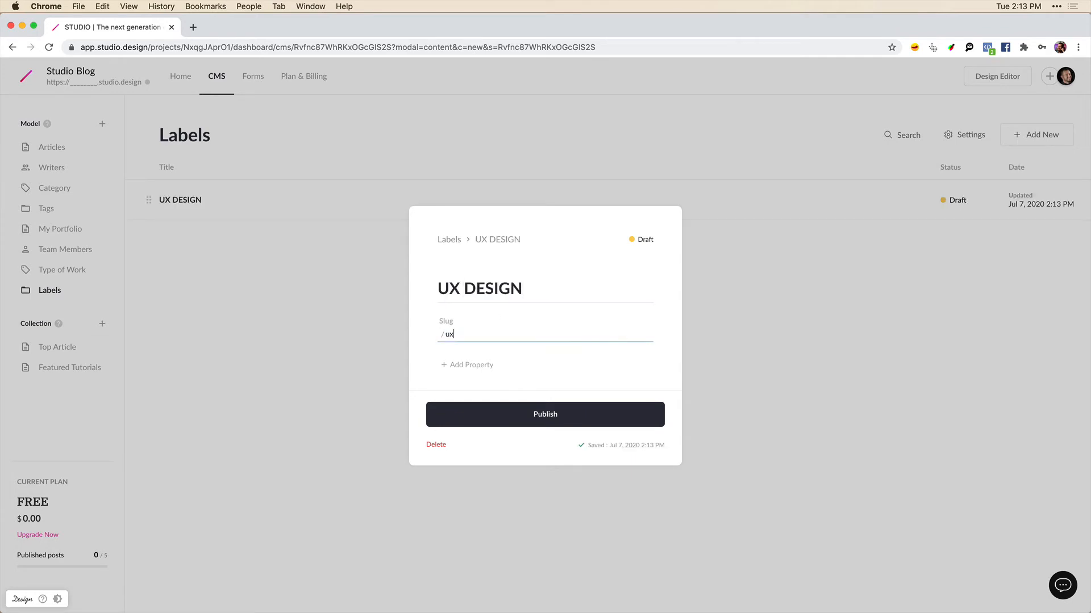
text(-design)
click(528, 415)
Add another Labels item titled "Brochures" with the slug "brochures" and publish it.
click(1036, 141)
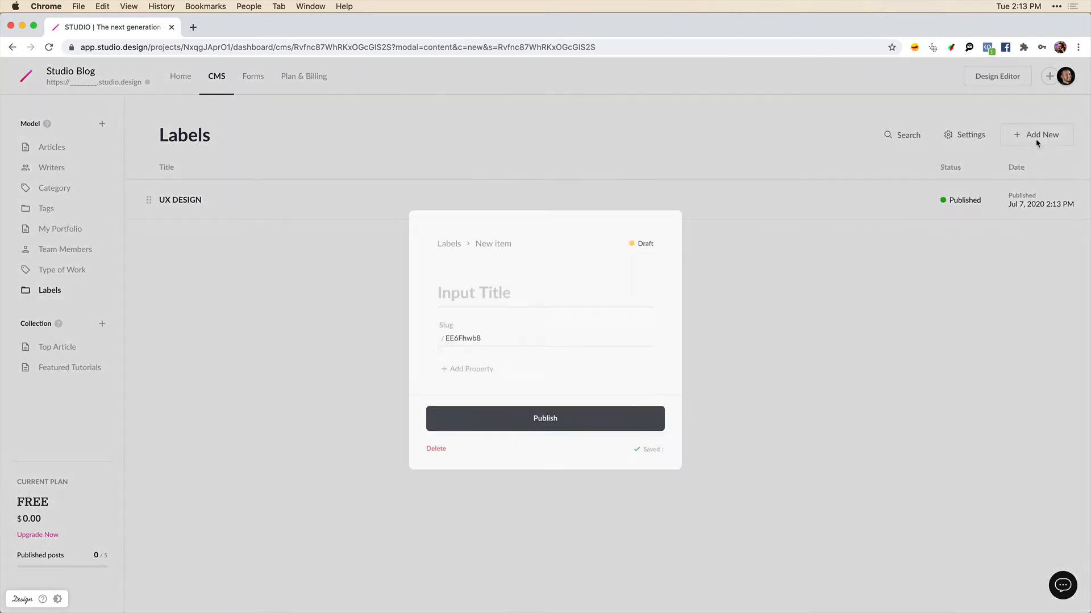
click(520, 286)
text(Br)
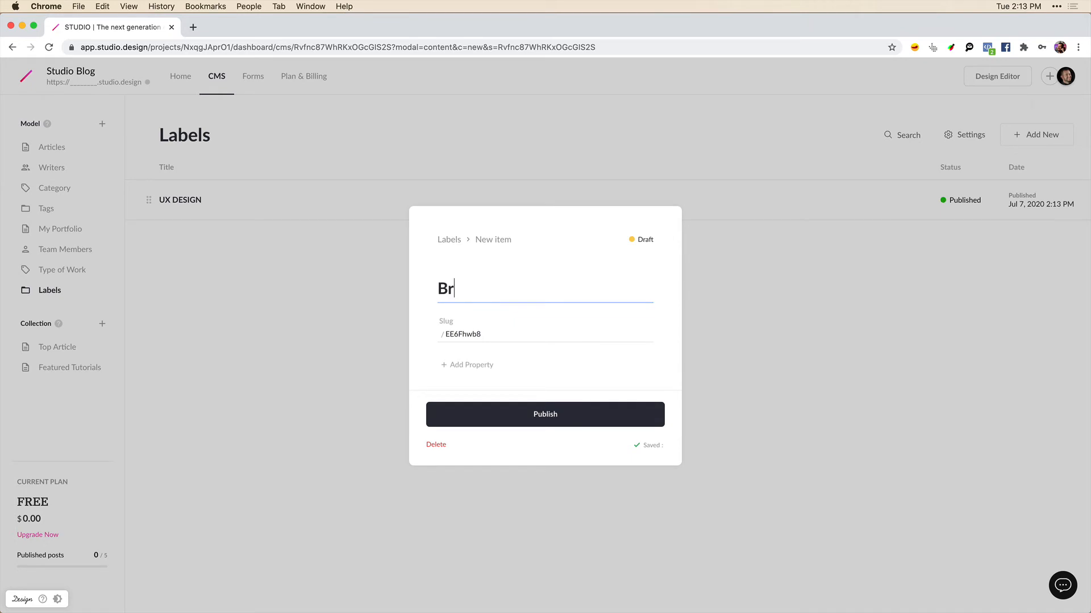
text(ochures)
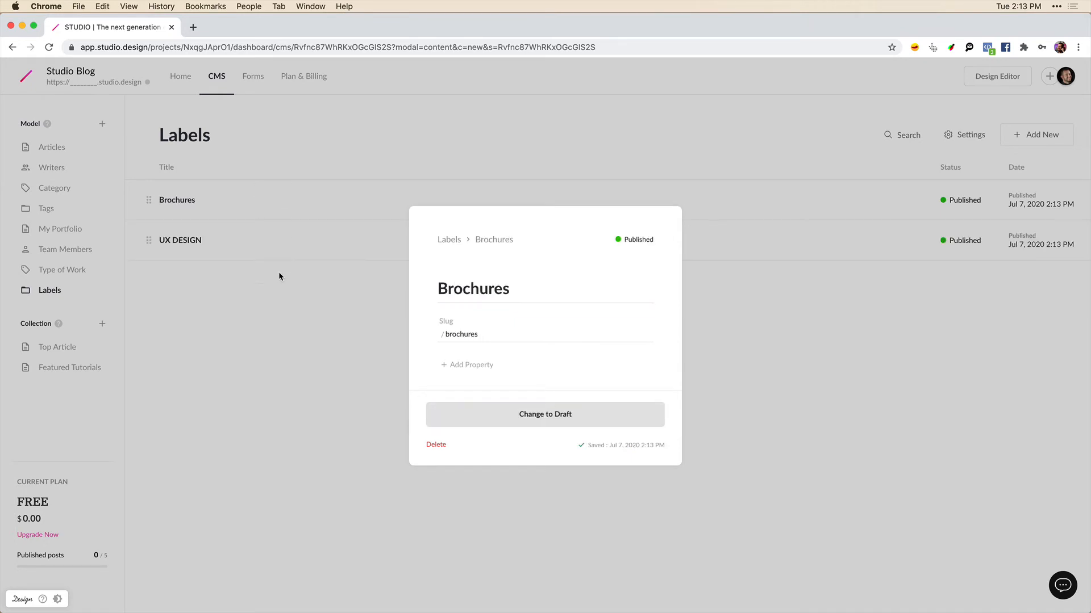
click(319, 327)
Add a new item to the Team Members model, entering the member's first name as both title and slug.
click(67, 250)
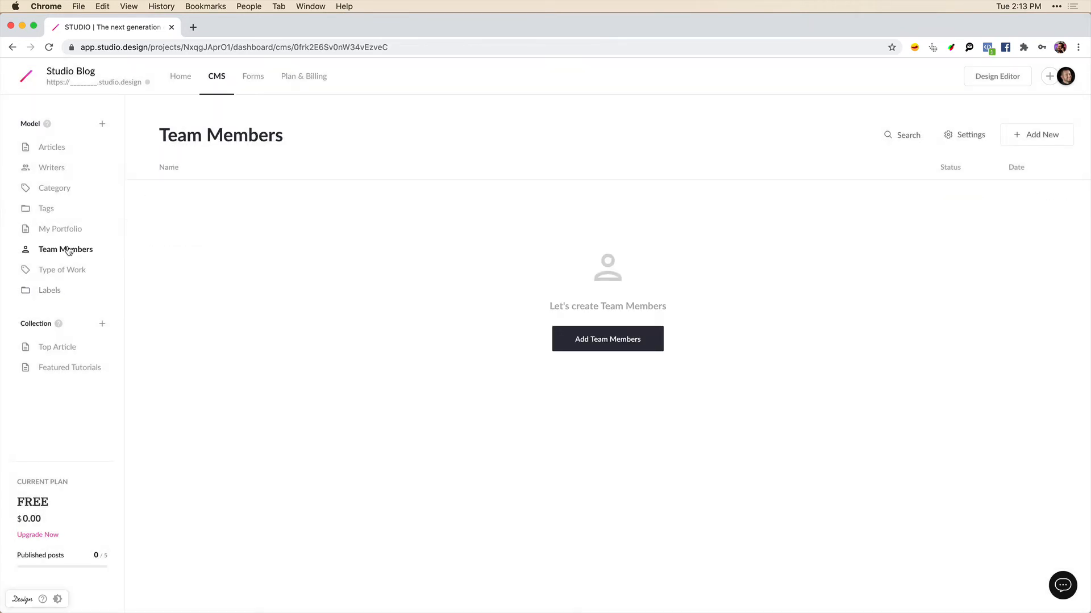
click(604, 343)
click(566, 323)
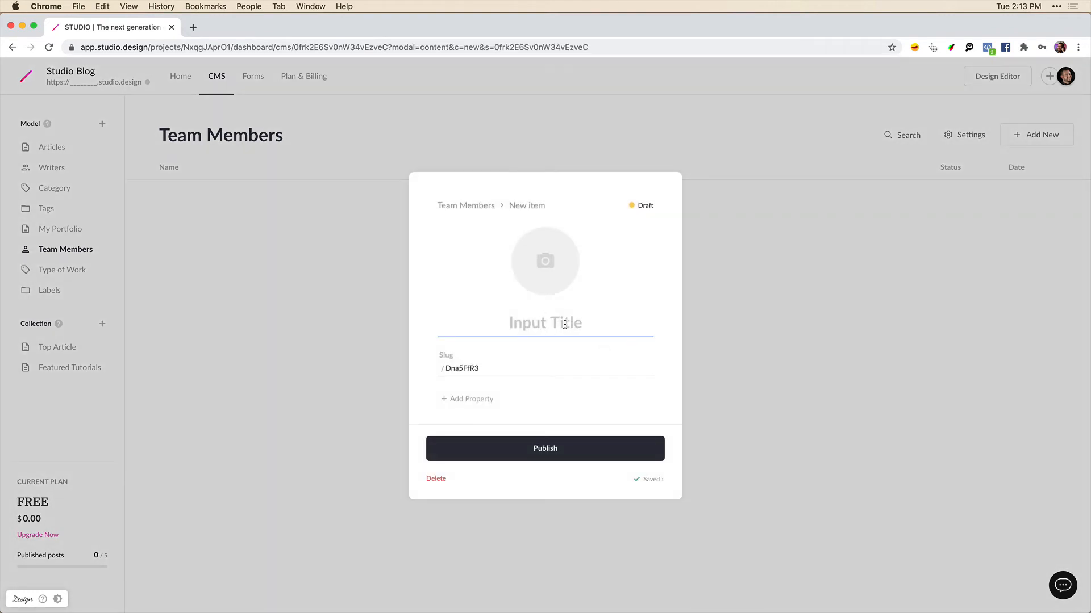
text(Caleb)
click(486, 365)
key(super+a)
text(C)
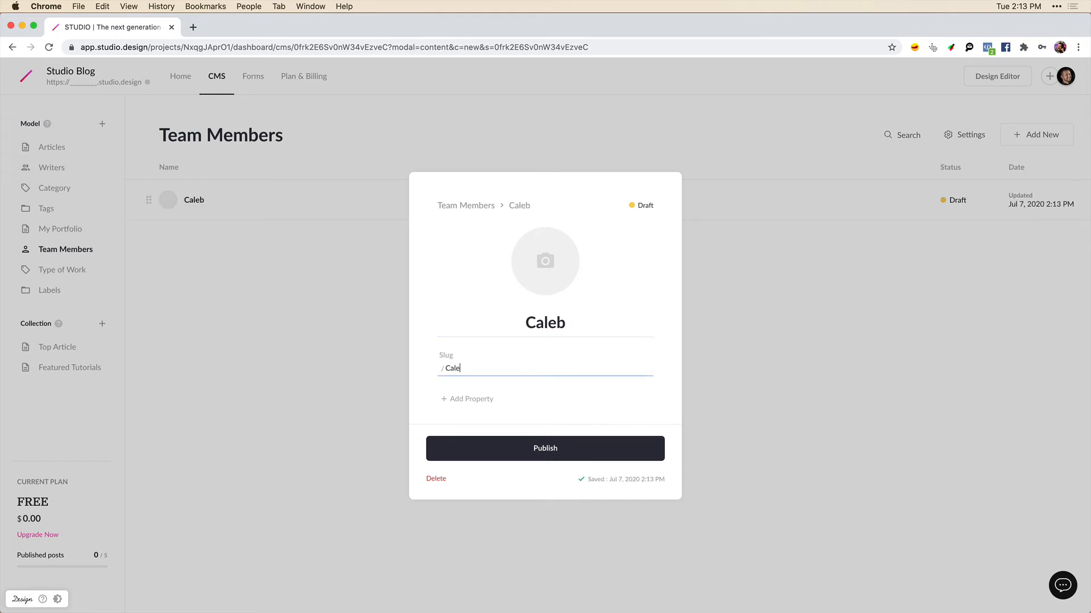
text(aleb)
Upload the profile portrait from the Desktop as the team member's photo and publish the item.
click(541, 268)
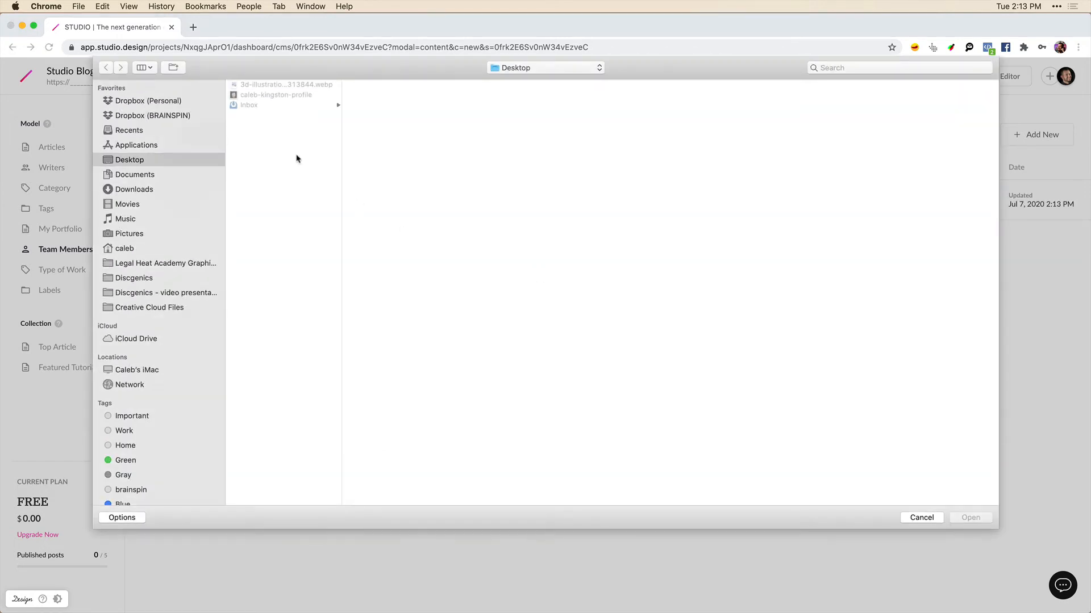
click(276, 95)
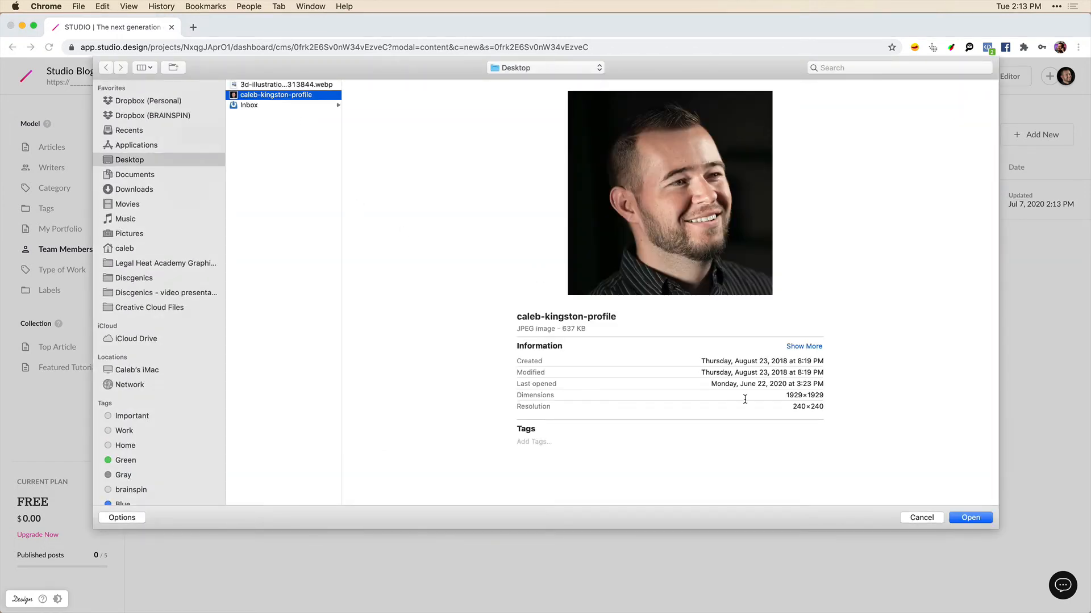
click(967, 518)
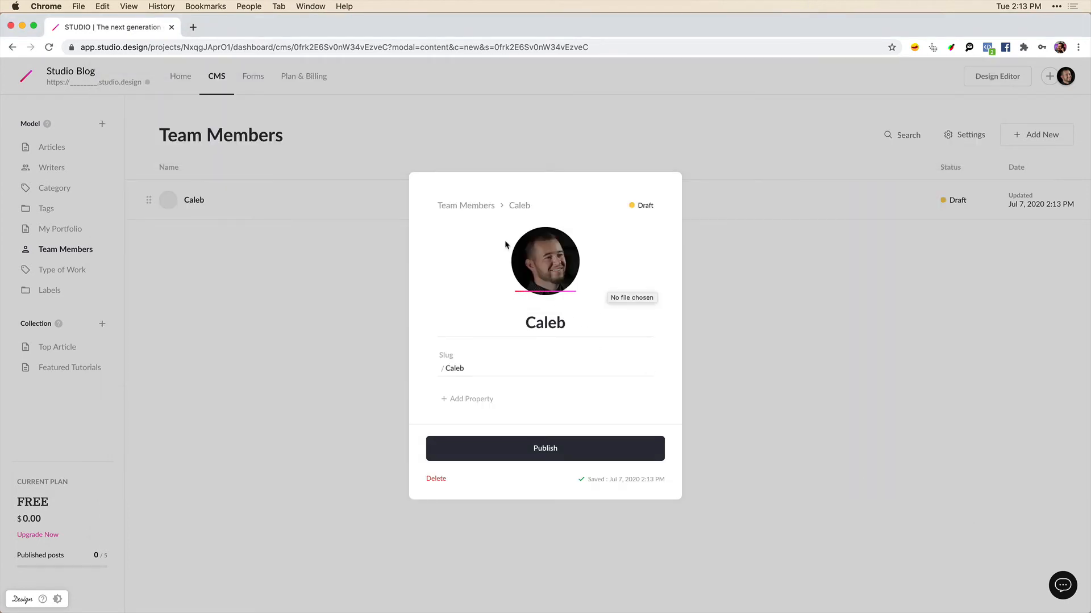
click(535, 451)
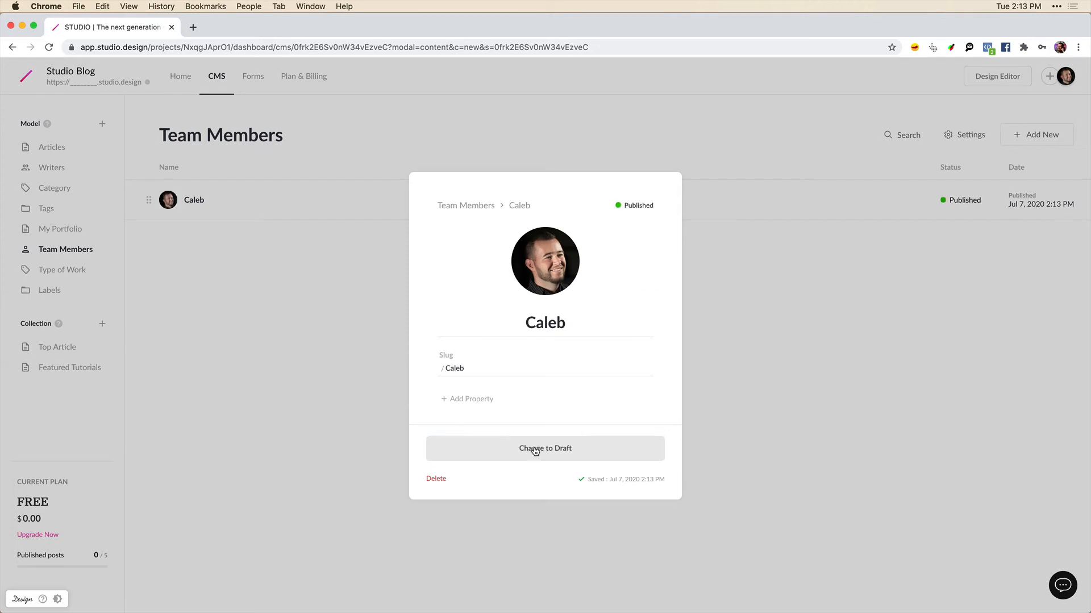
click(331, 344)
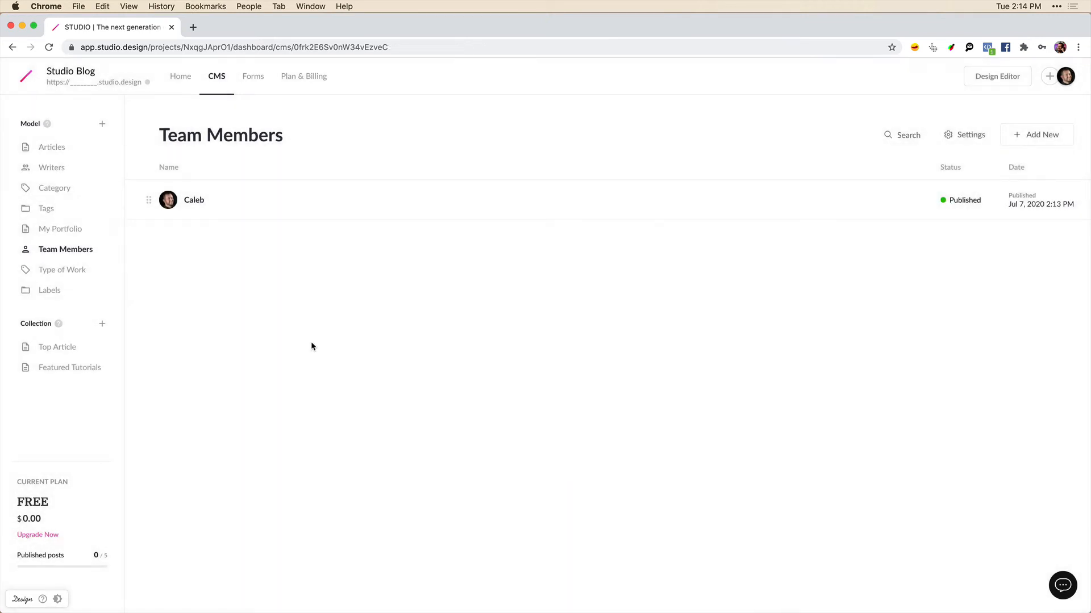
Add a My Portfolio item titled "Rexer Analytics Data Science Survey White Paper" and paste the copied article into its body.
click(57, 233)
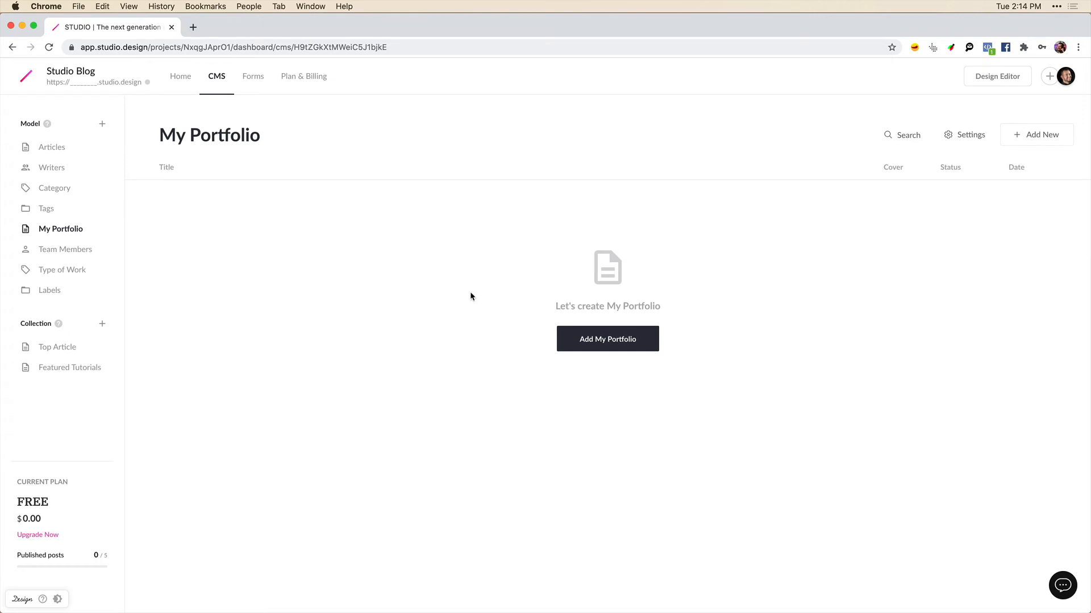
click(1043, 135)
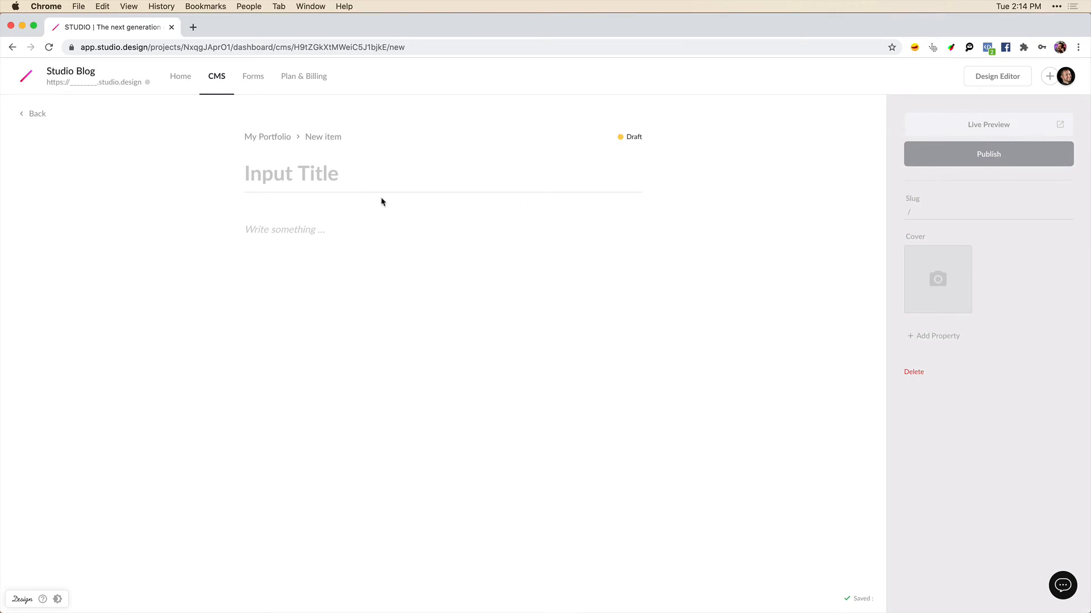
click(330, 180)
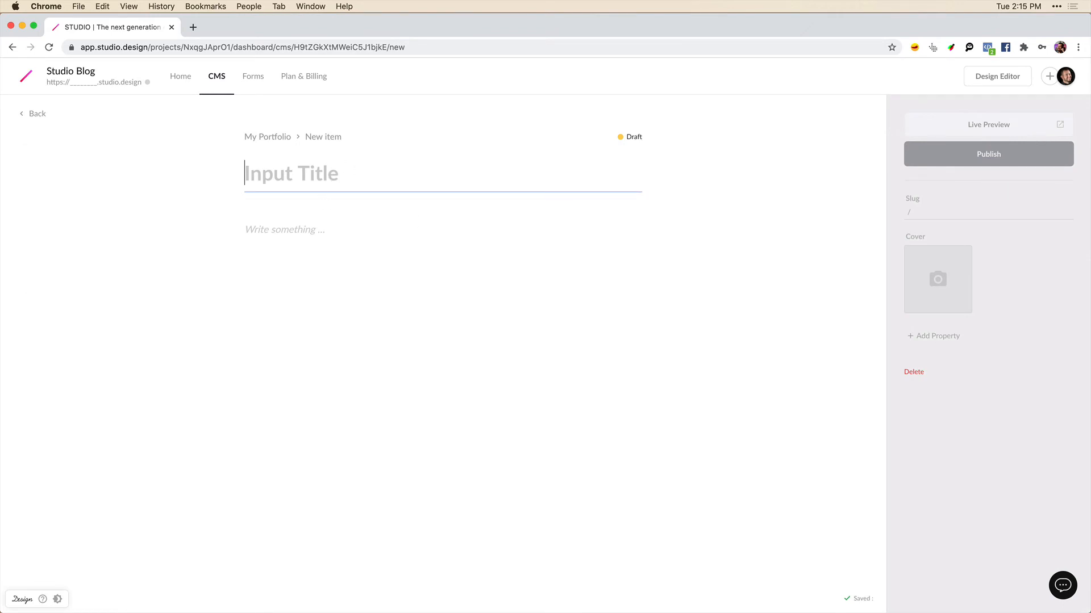
text(Rexer Analytics Data Science Survey White Paper)
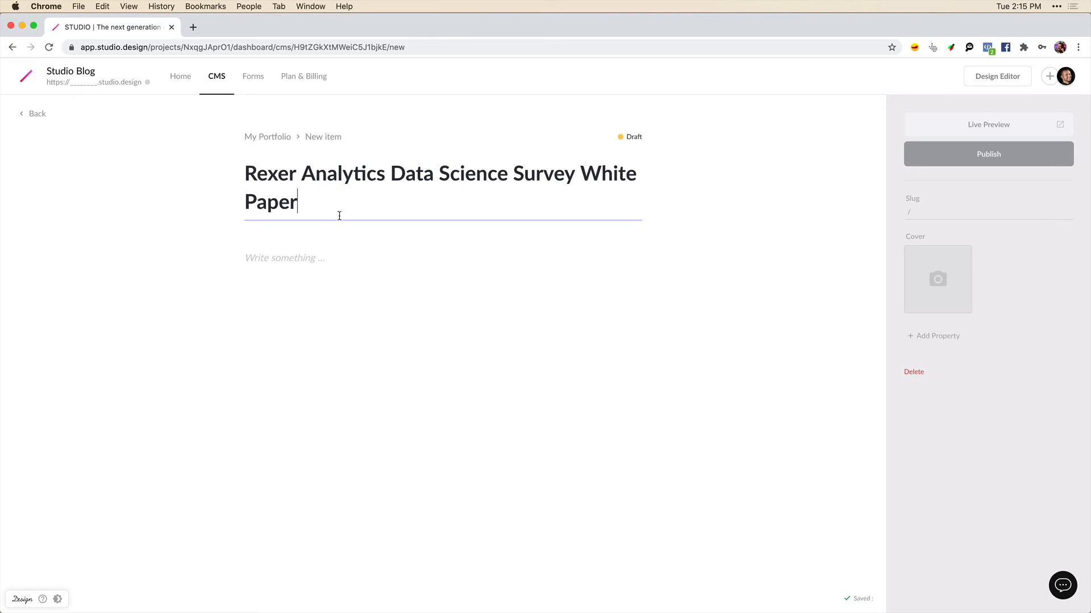
click(625, 388)
key(super+v)
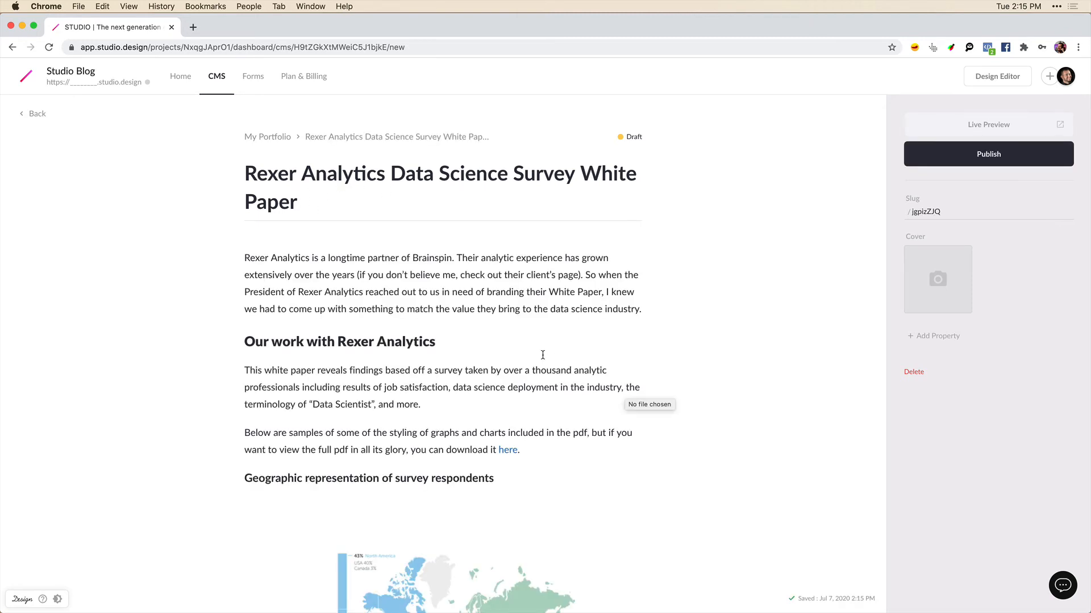
scroll(543, 356, down, 2)
scroll(542, 355, up, 2)
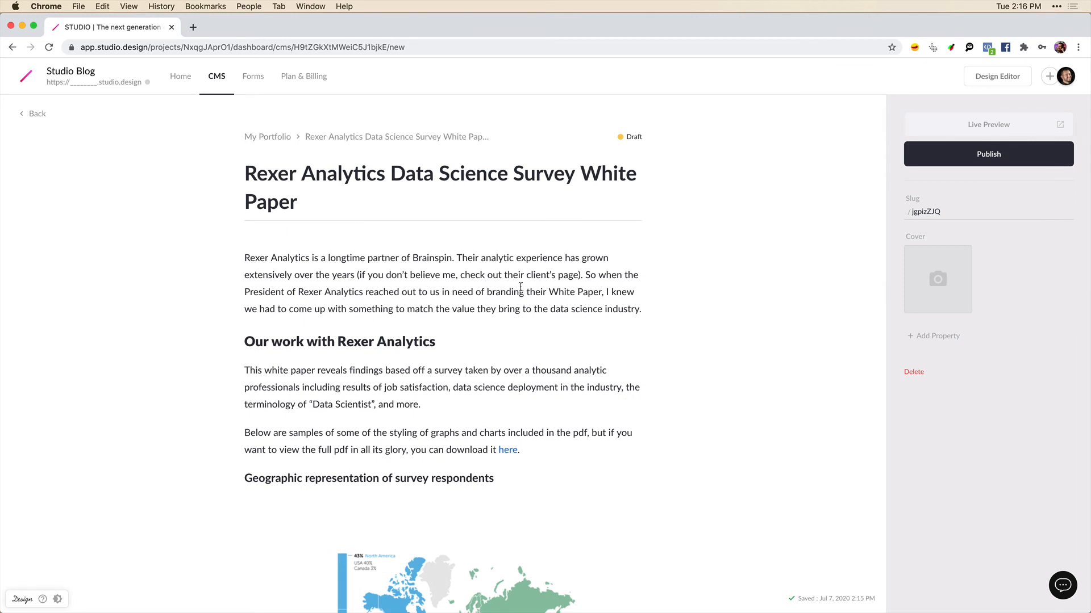
Set image01.jpg from the Desktop as the portfolio item's cover image.
mouse_move(927, 337)
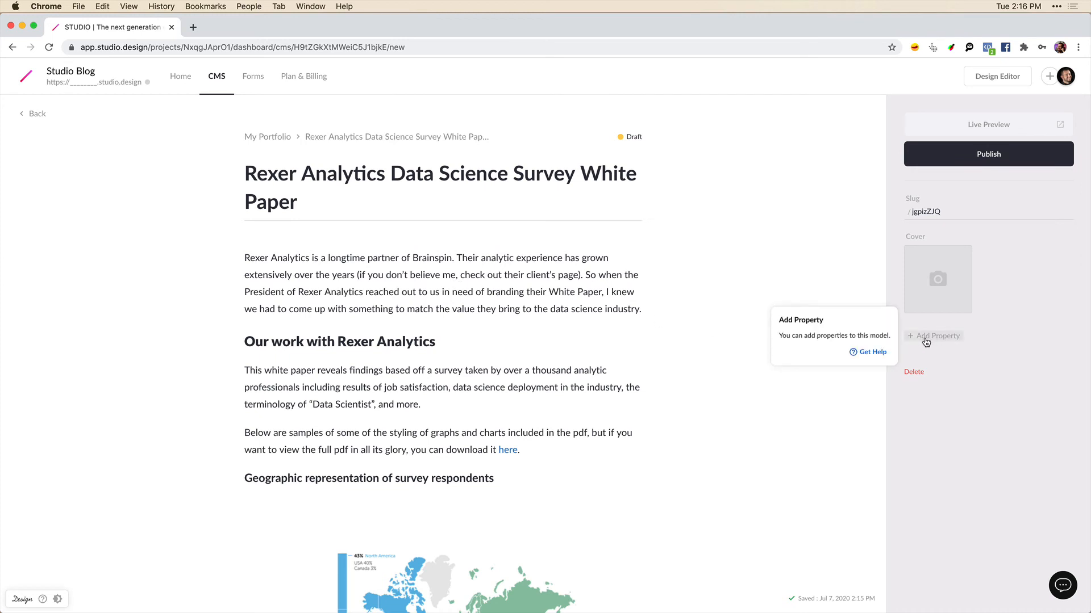
click(940, 282)
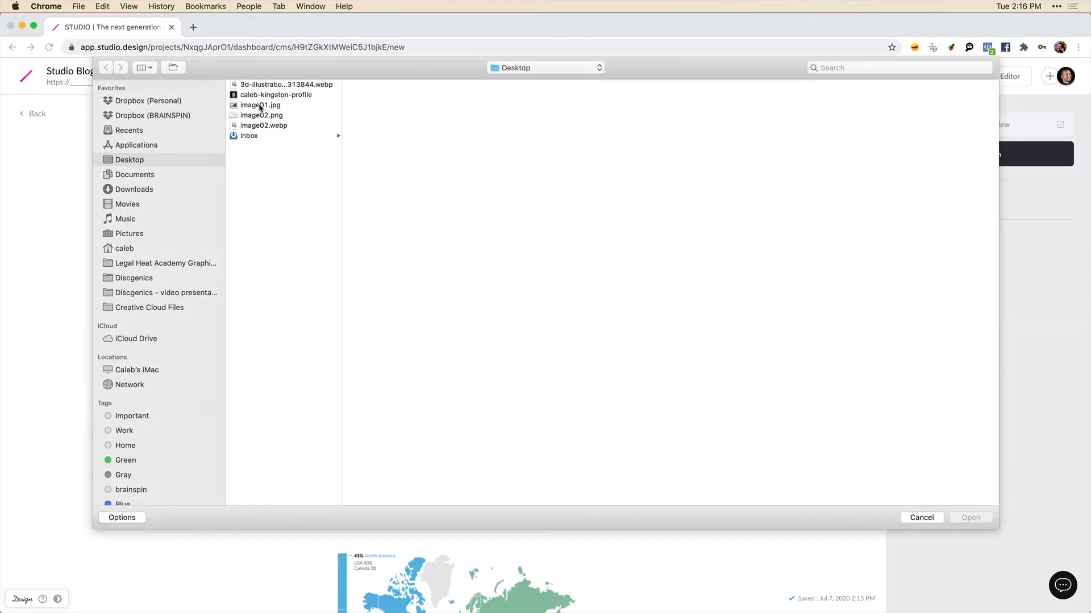
click(260, 105)
click(970, 517)
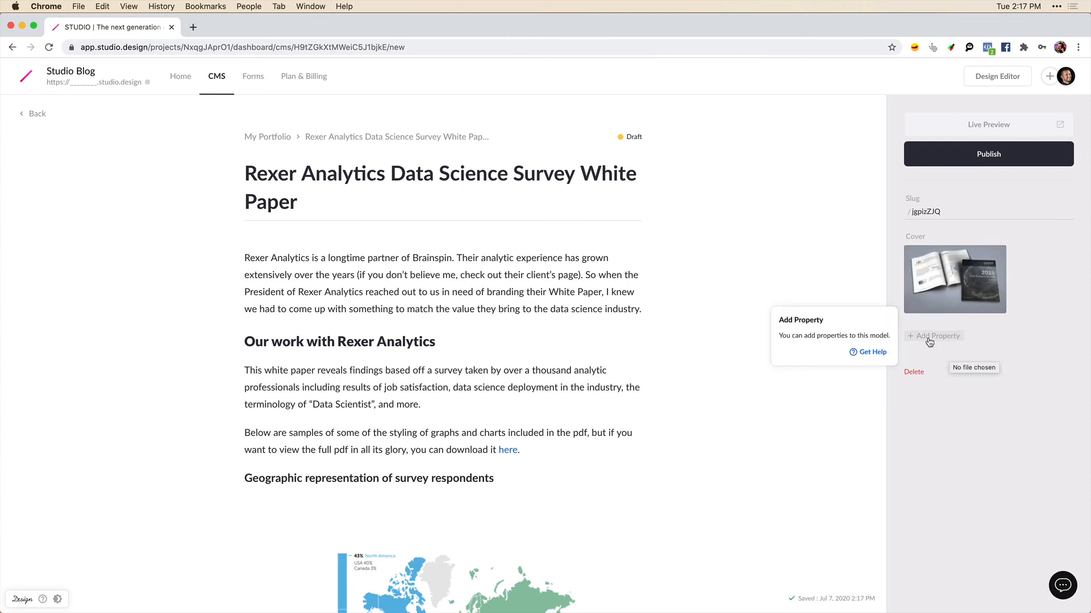
Add a multi-select property named "The Team" related to Team Members, and assign the existing team member to it.
click(929, 341)
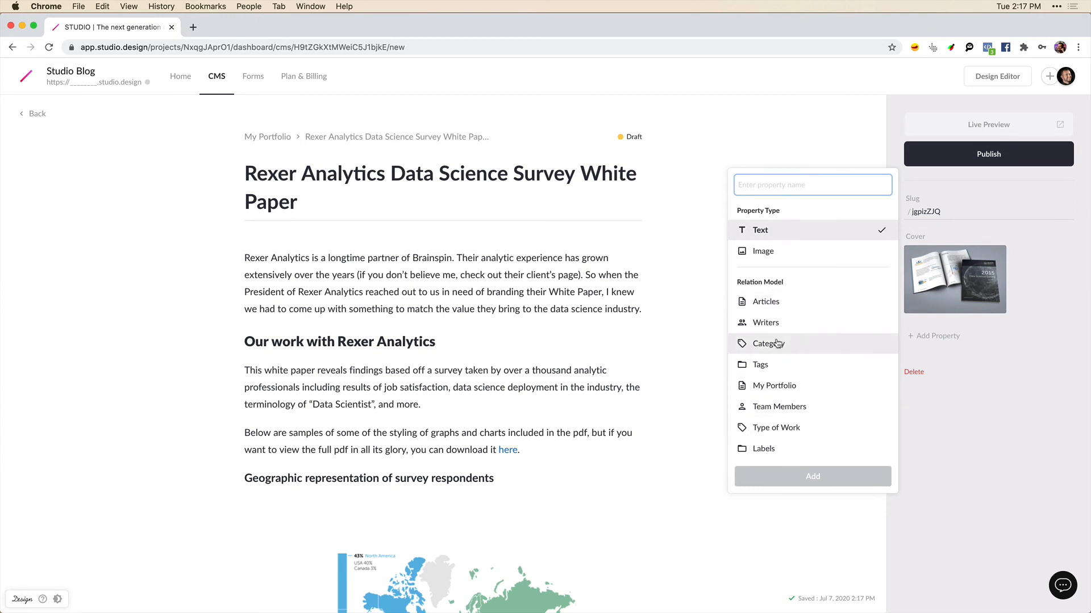
click(770, 408)
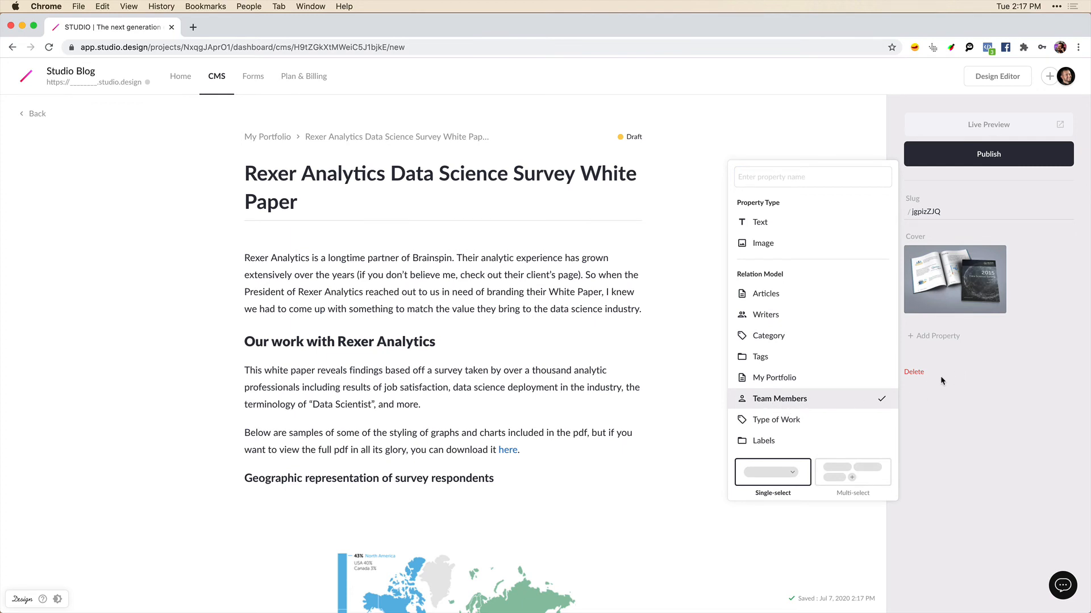
click(851, 480)
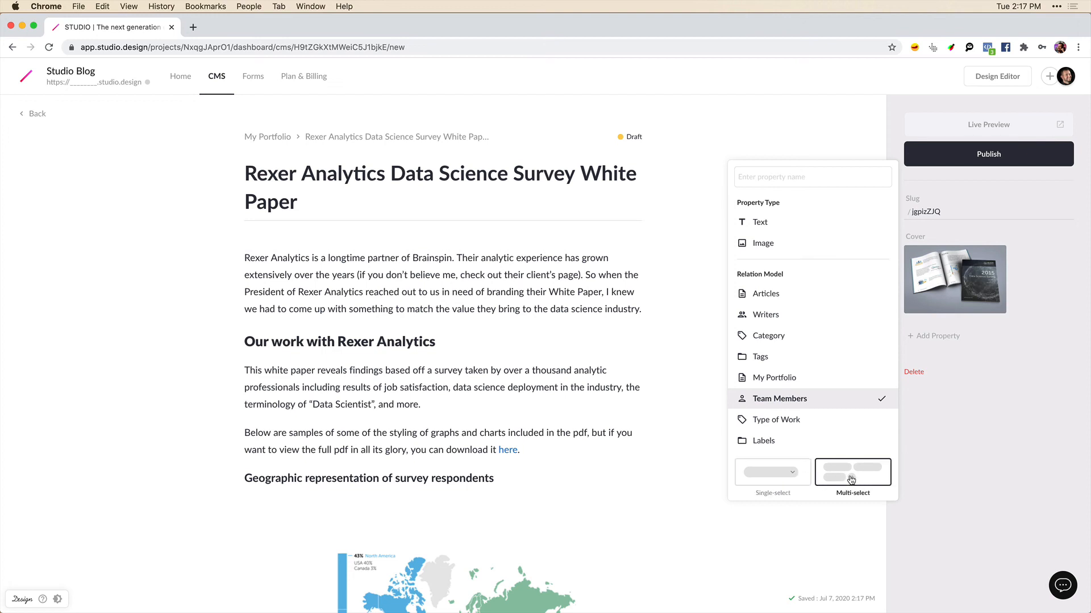
click(782, 181)
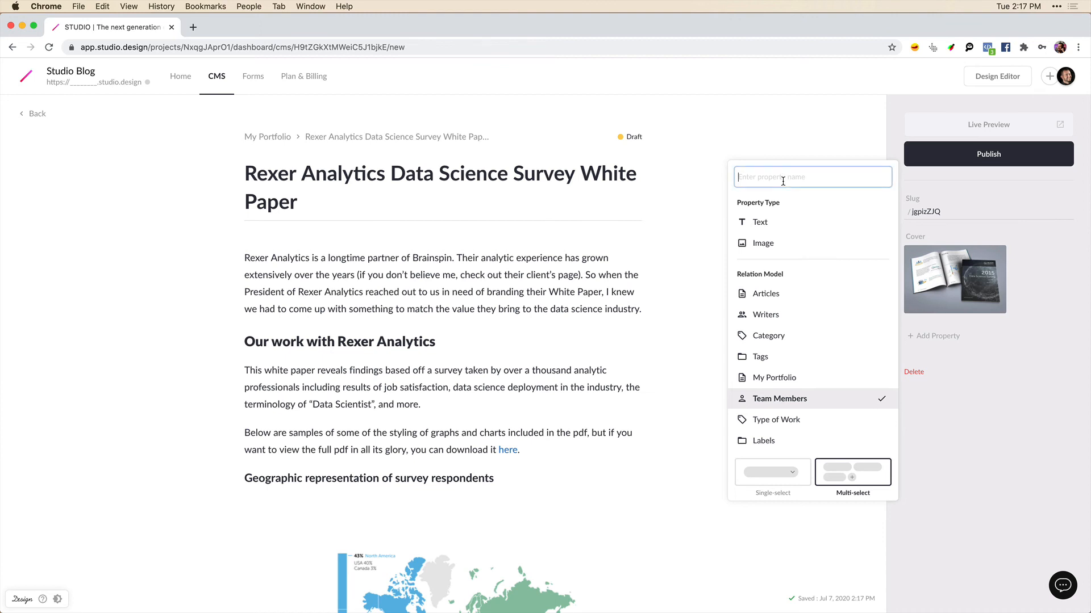
text(The Team)
scroll(812, 454, down, 1)
click(812, 484)
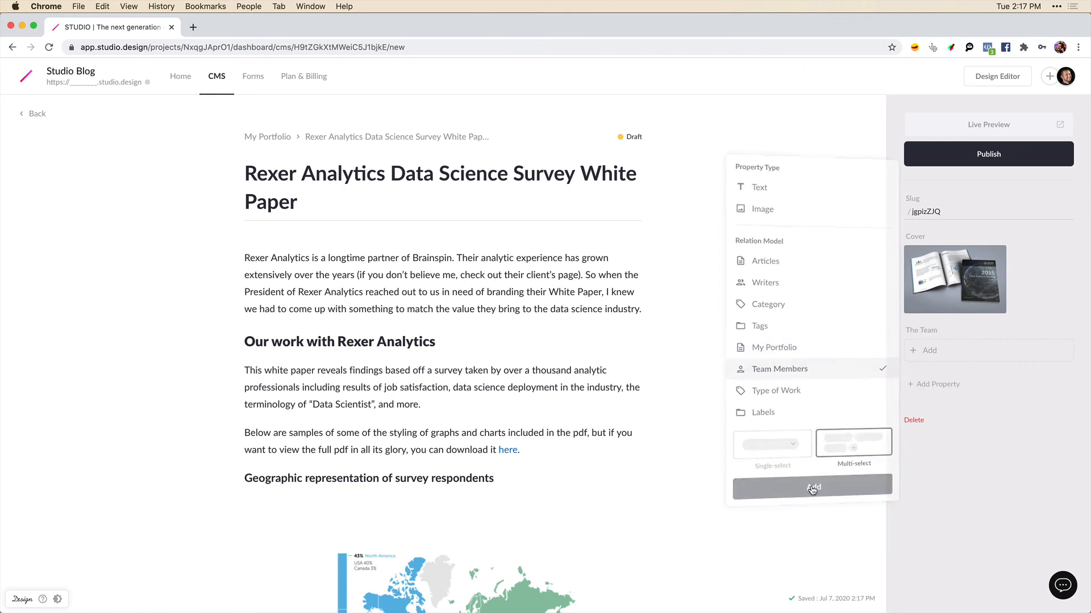
click(936, 355)
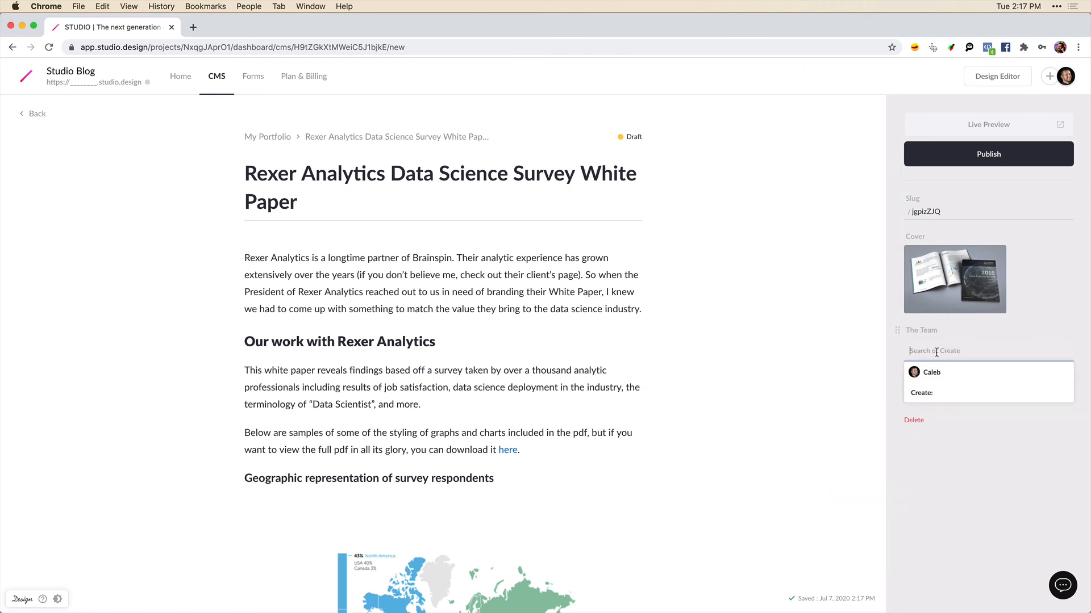
click(939, 373)
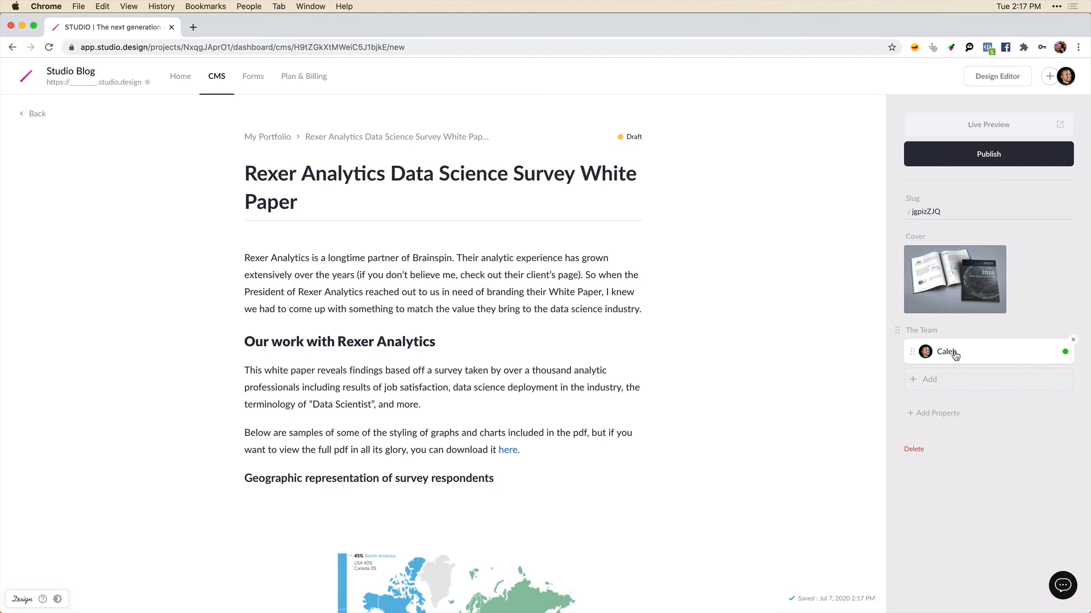
Add a single-select property named "Type of Work" related to the Type of Work model.
click(942, 418)
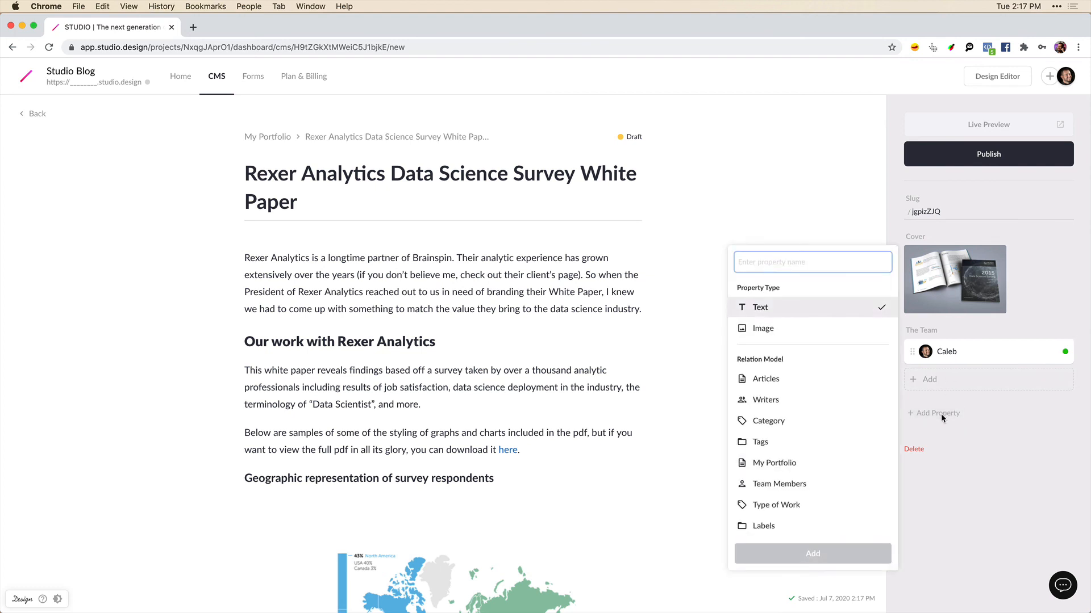
click(794, 510)
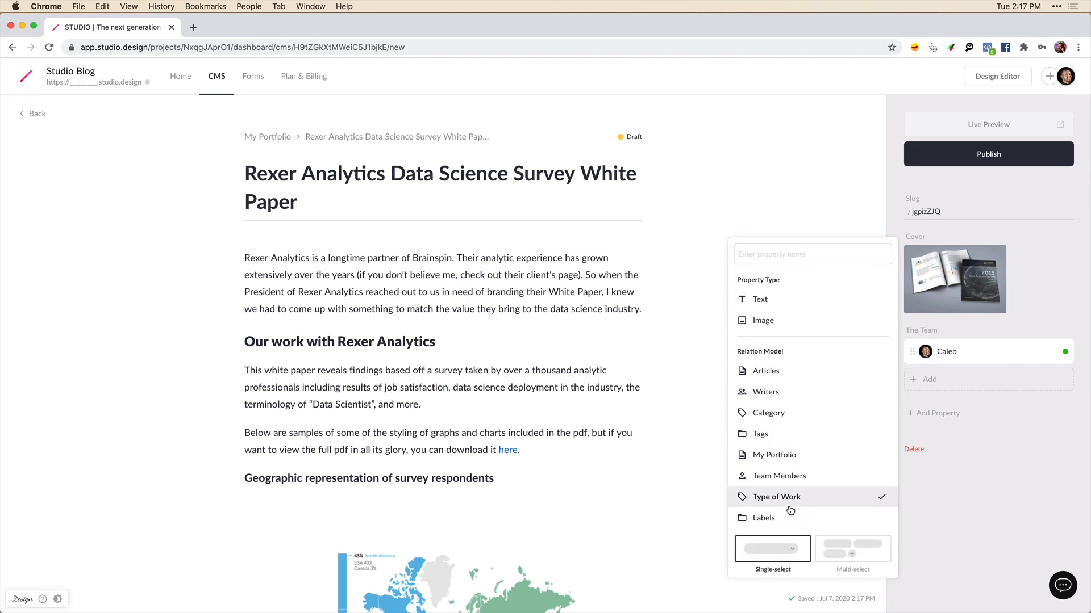
scroll(784, 554, down, 1)
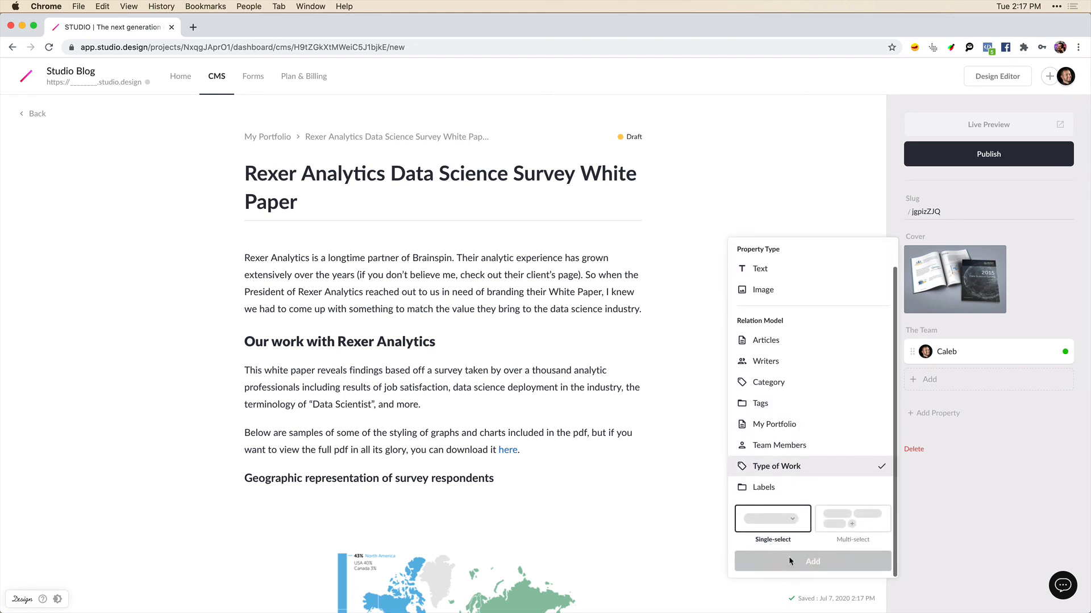
scroll(778, 318, up, 1)
click(768, 254)
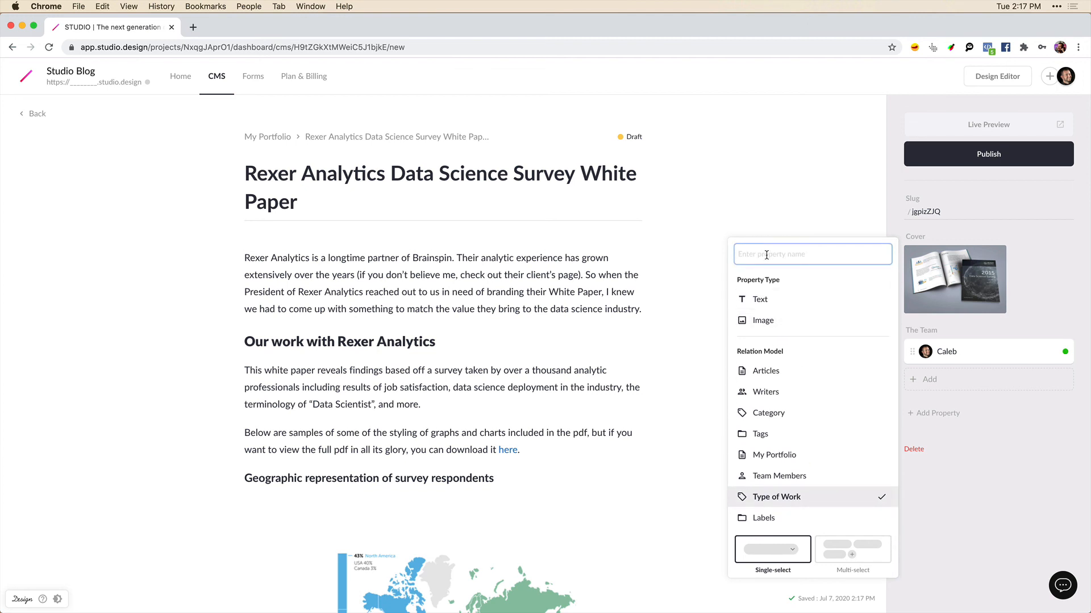
text(Type of Work)
scroll(807, 443, down, 1)
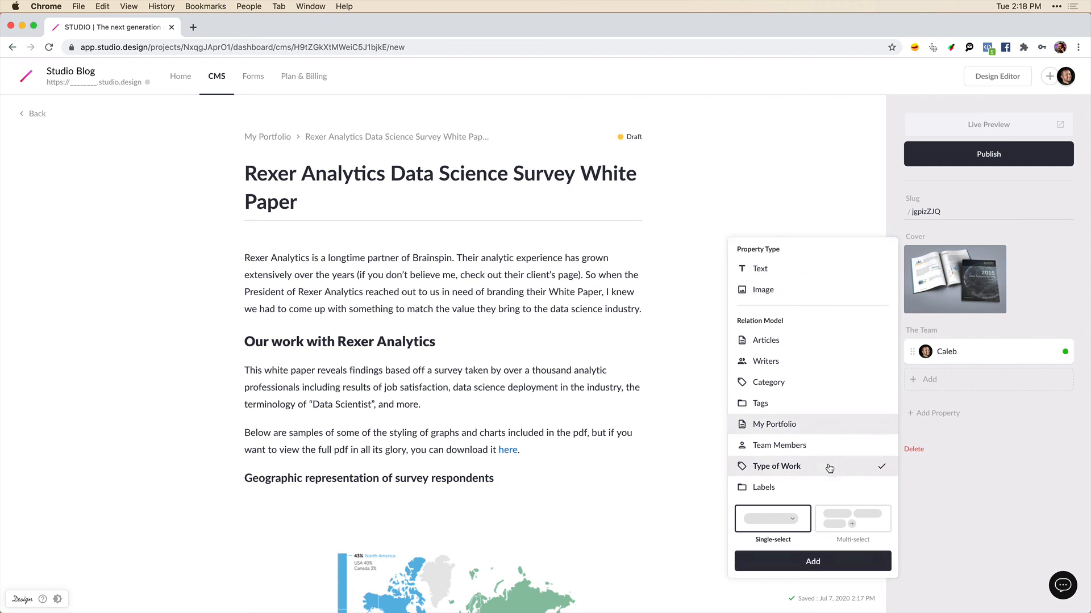
click(812, 559)
Set the portfolio item's Type of Work to Graphic Design and publish the item.
click(932, 433)
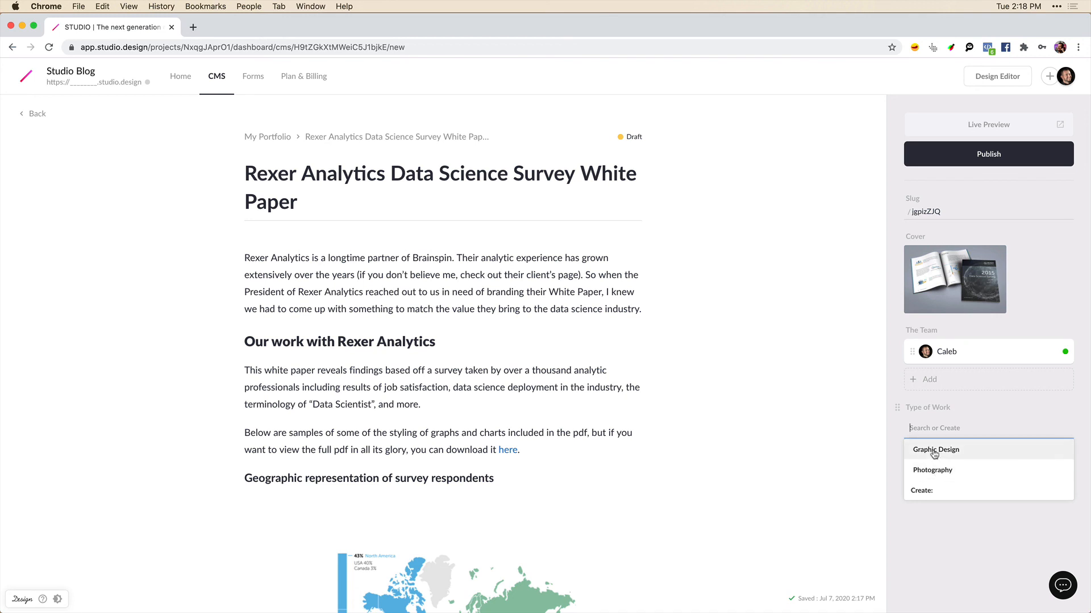
click(937, 454)
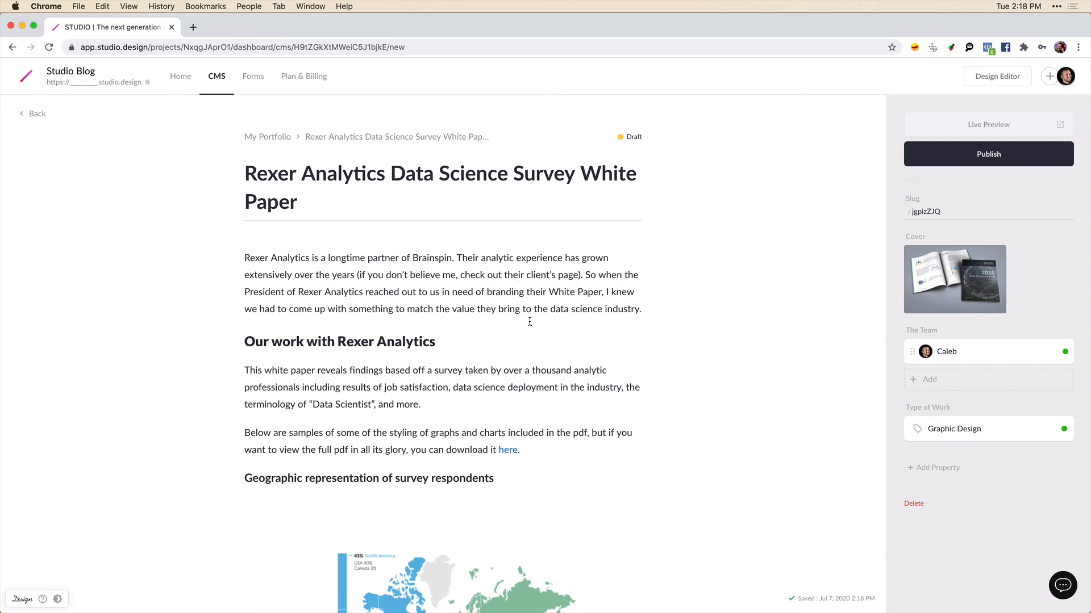
click(1004, 155)
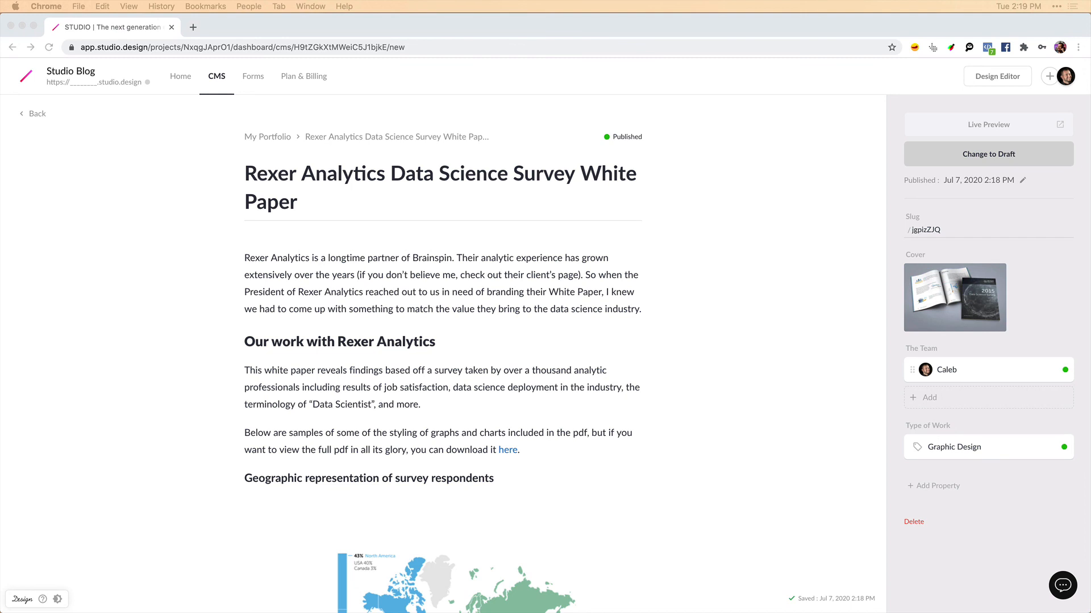
click(121, 342)
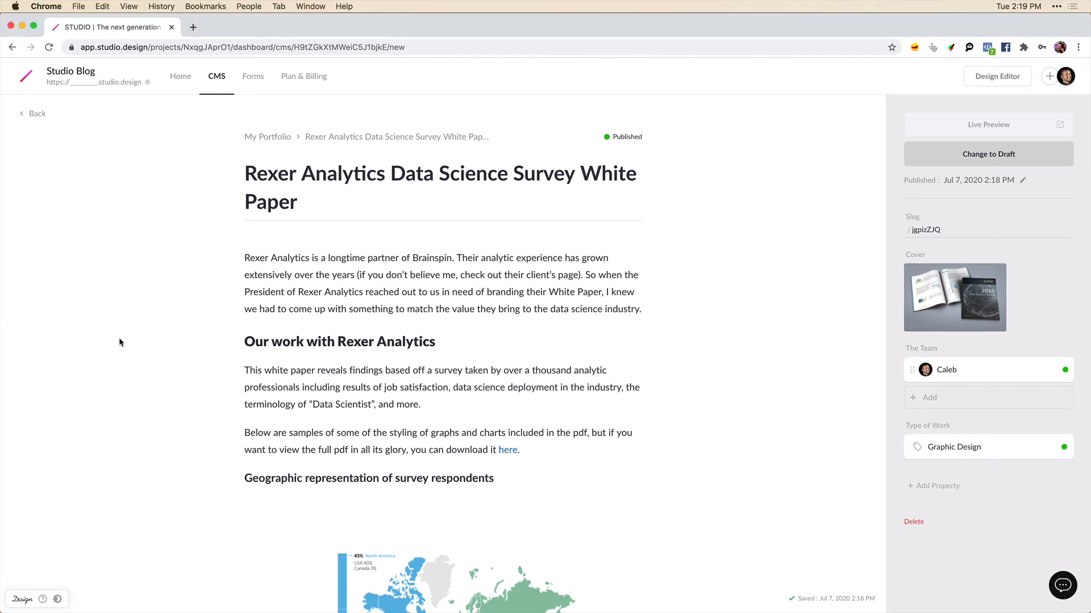